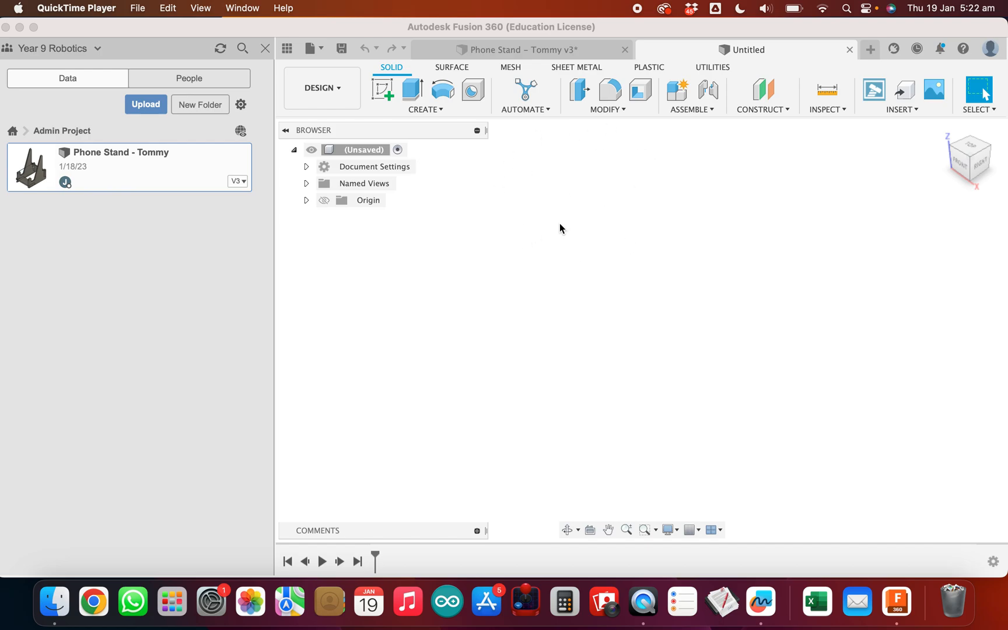
Create a sketch on the vertical origin plane that faces the right view in the untitled design.
{"action": "left_click", "coordinate": [267, 57]}
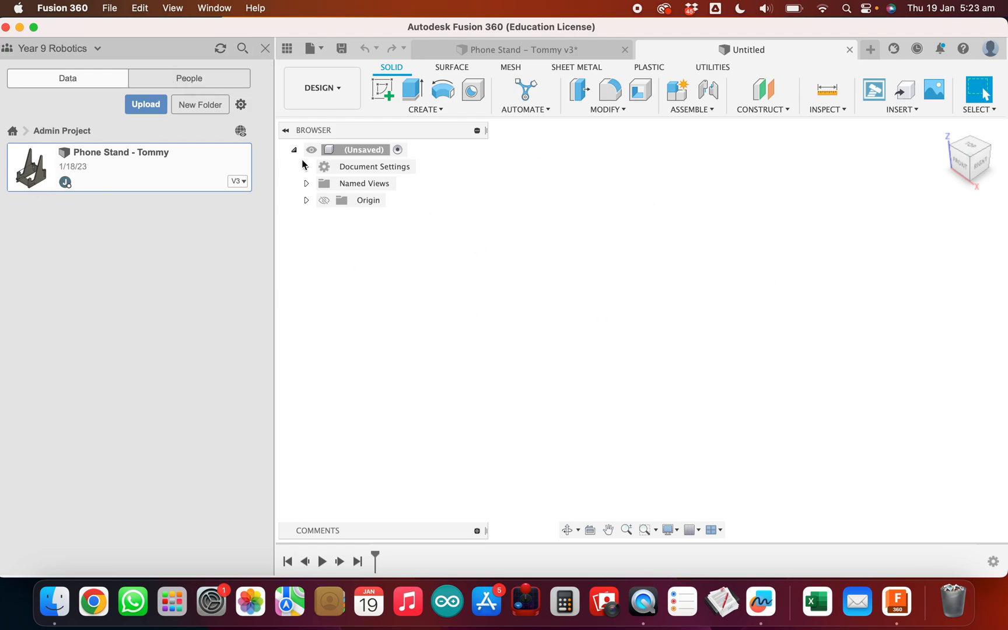
{"action": "left_click", "coordinate": [382, 93]}
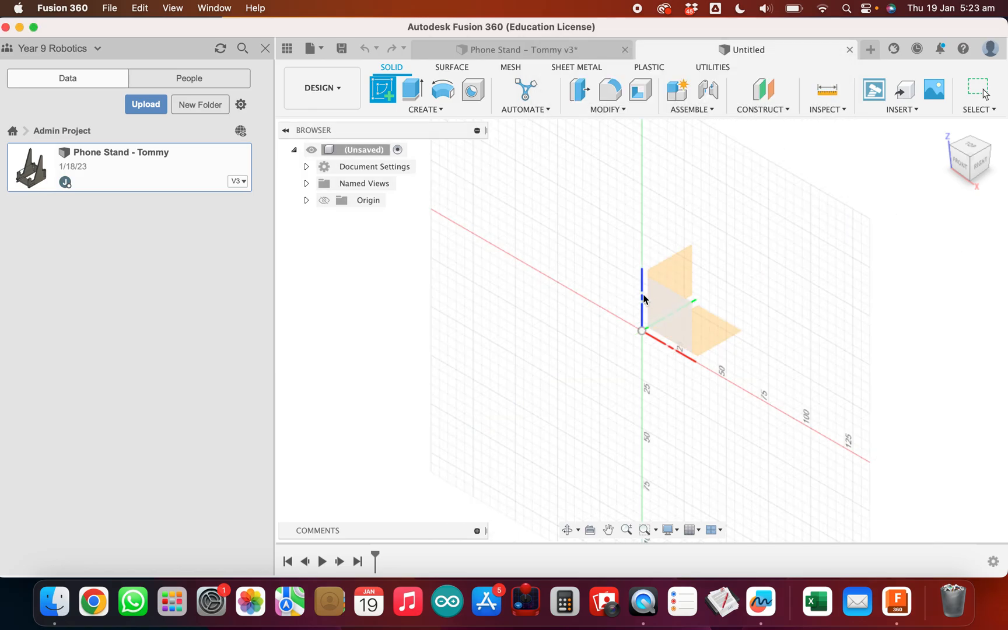
{"action": "left_click", "coordinate": [676, 273]}
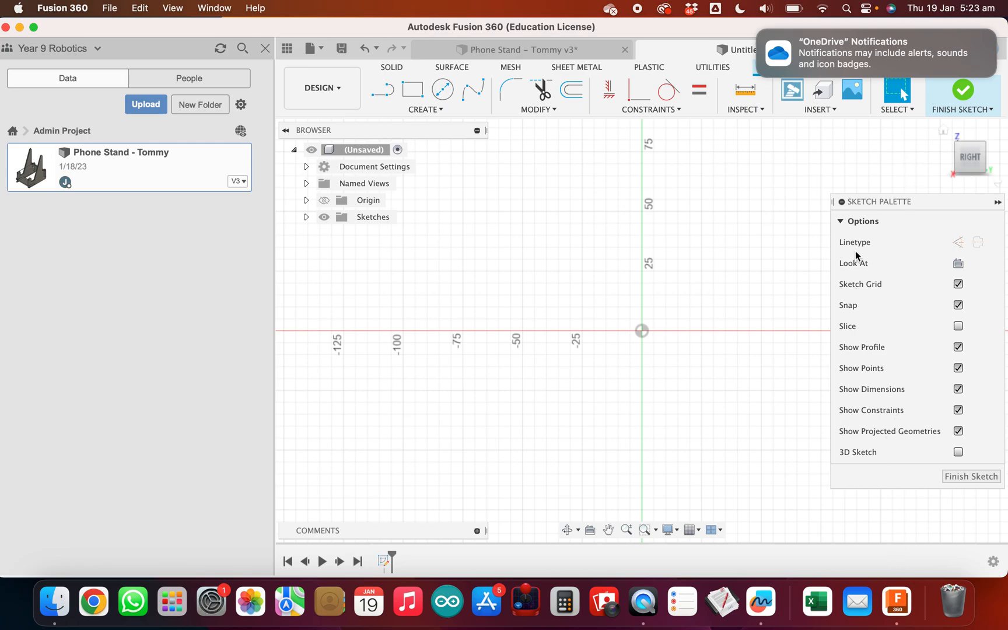
In the existing Phone Stand design, roll the timeline back to the first sketch and open that side profile sketch for editing.
{"action": "left_click", "coordinate": [498, 53]}
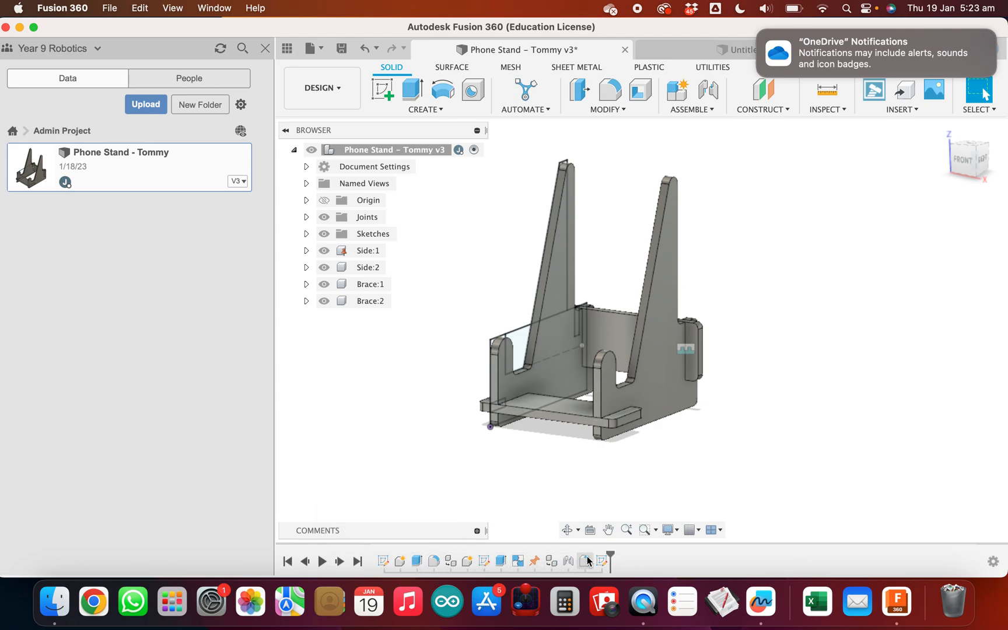
{"action": "left_click_drag", "start_coordinate": [607, 554], "coordinate": [385, 556]}
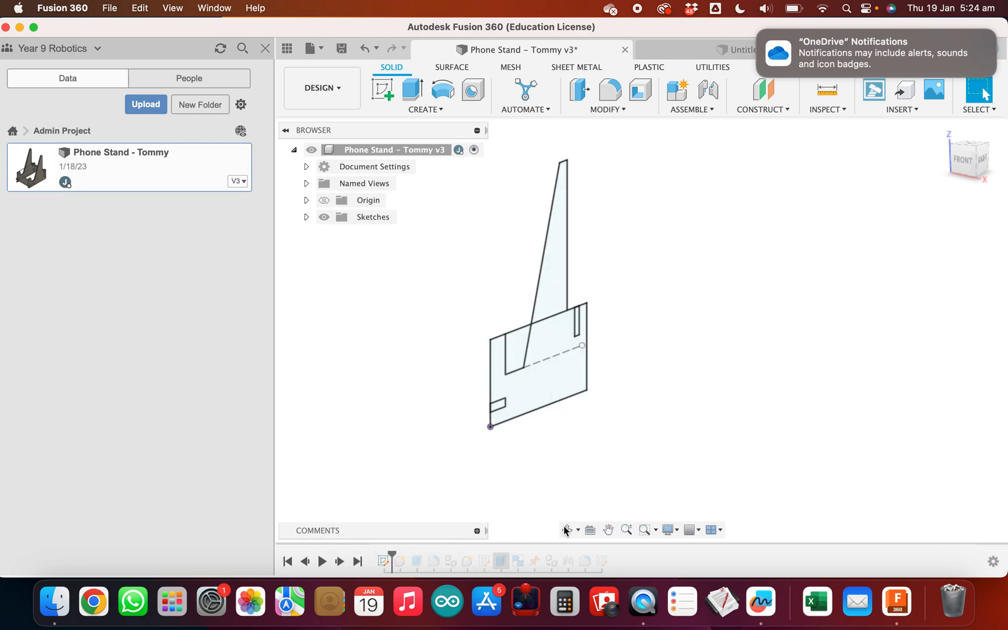
{"action": "right_click", "coordinate": [382, 561]}
{"action": "left_click", "coordinate": [424, 421]}
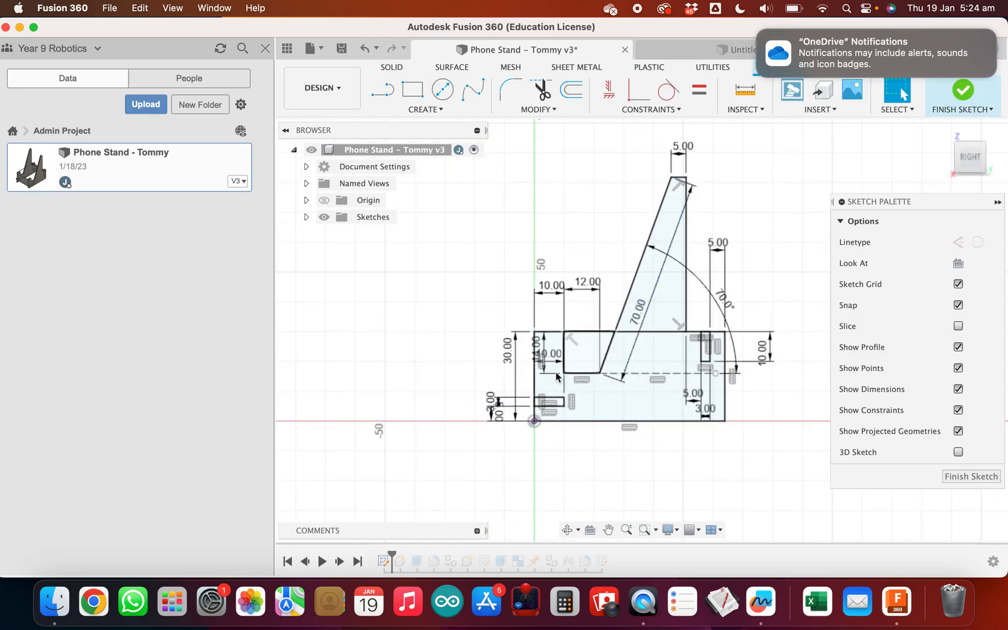
{"action": "left_click", "coordinate": [666, 190]}
{"action": "key", "text": "Escape"}
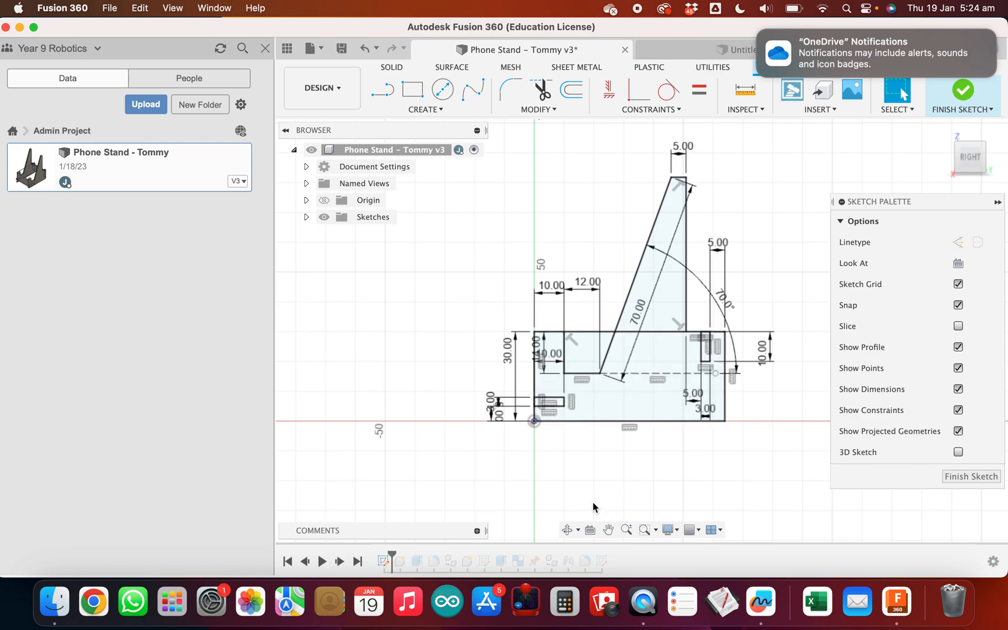
Measure the base length and front edge height of the side profile using Dimension, without keeping either driven dimension.
{"action": "key", "text": "d"}
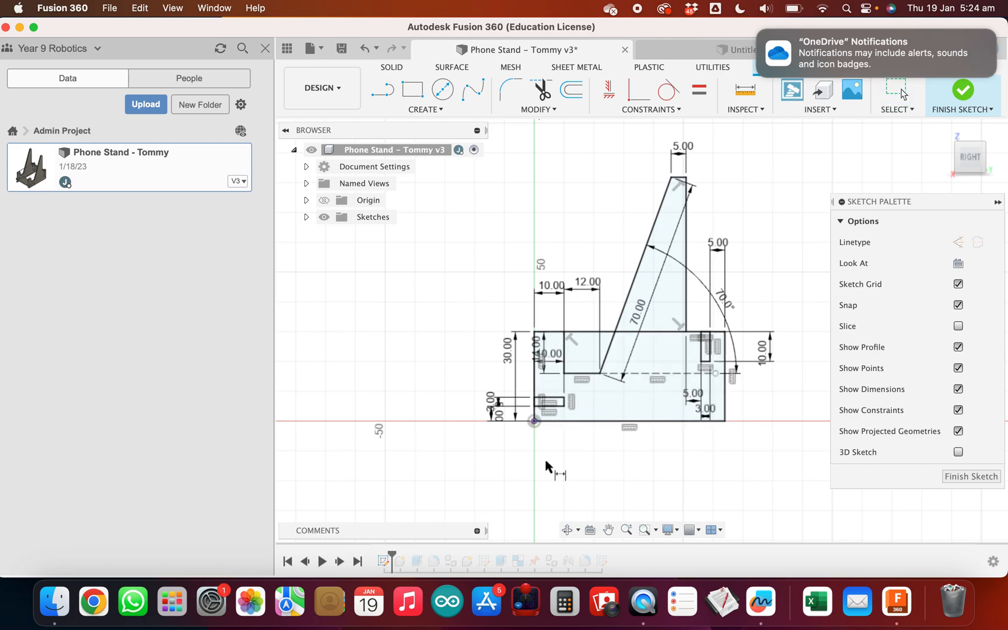
{"action": "left_click", "coordinate": [534, 421]}
{"action": "left_click", "coordinate": [726, 420]}
{"action": "left_click", "coordinate": [629, 464]}
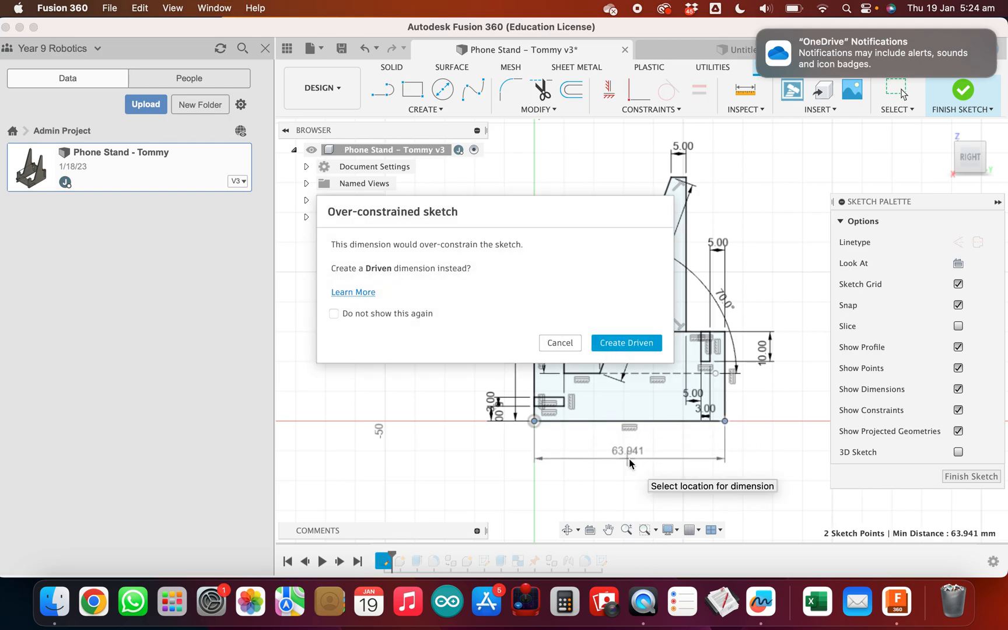
{"action": "left_click", "coordinate": [560, 344]}
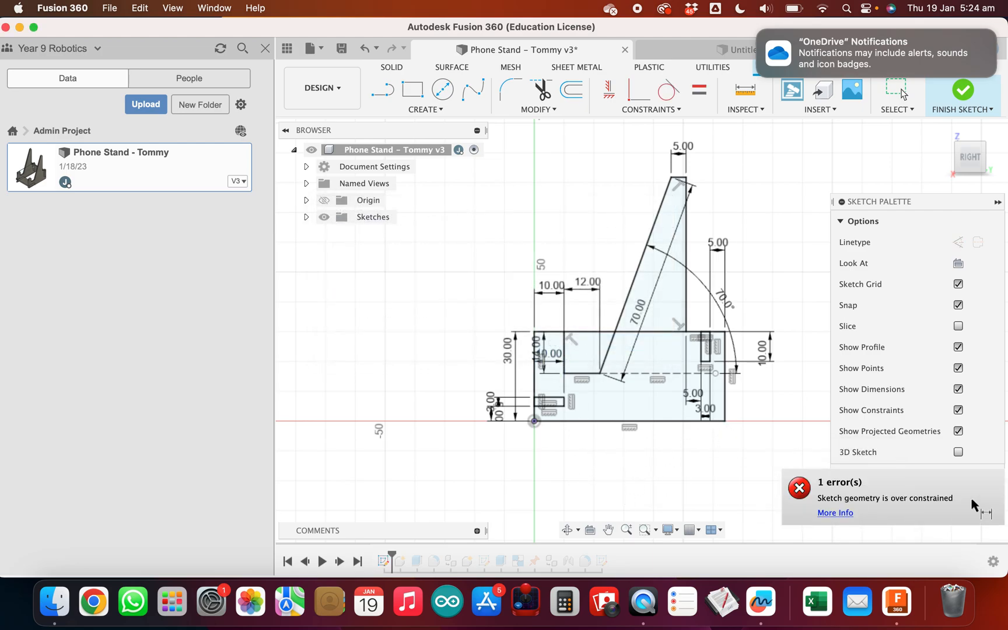
{"action": "left_click", "coordinate": [534, 354]}
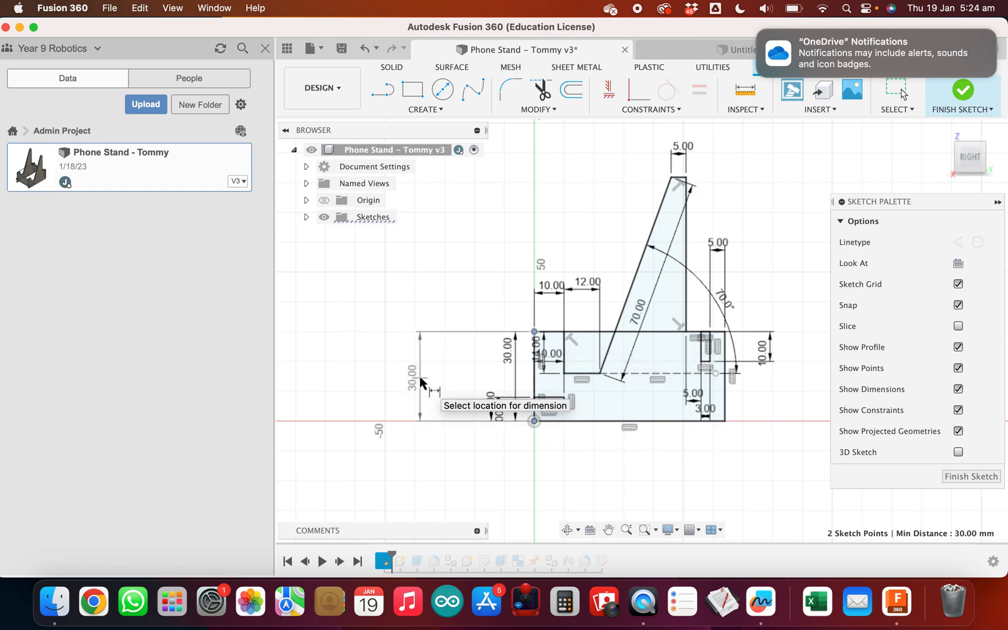
{"action": "left_click", "coordinate": [420, 378]}
{"action": "left_click", "coordinate": [552, 344]}
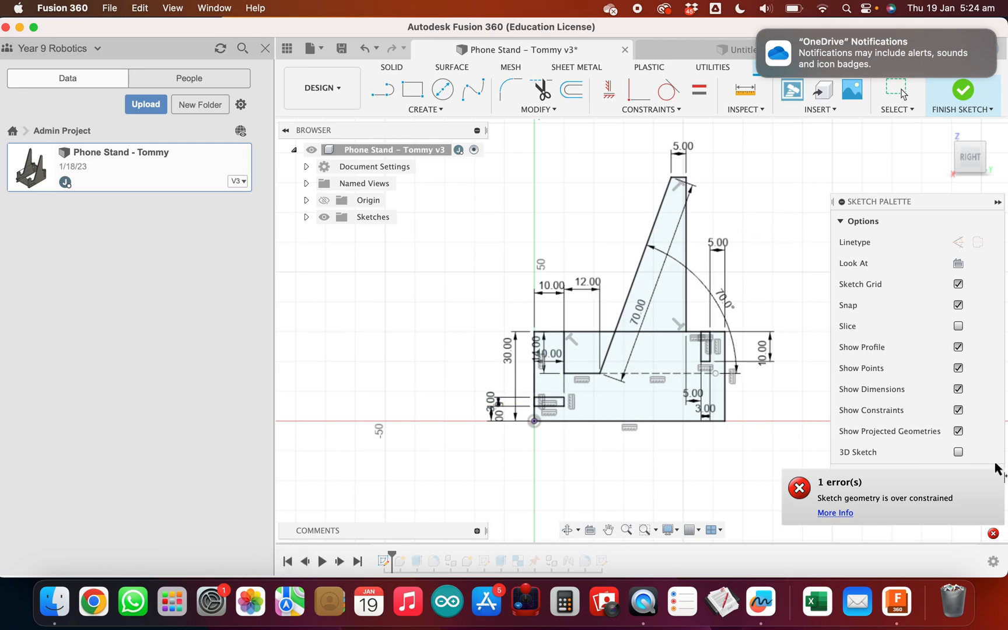
Return to the untitled sketch and draw a center rectangle on the origin, 30 mm high and 63.94 mm wide.
{"action": "left_click", "coordinate": [704, 47]}
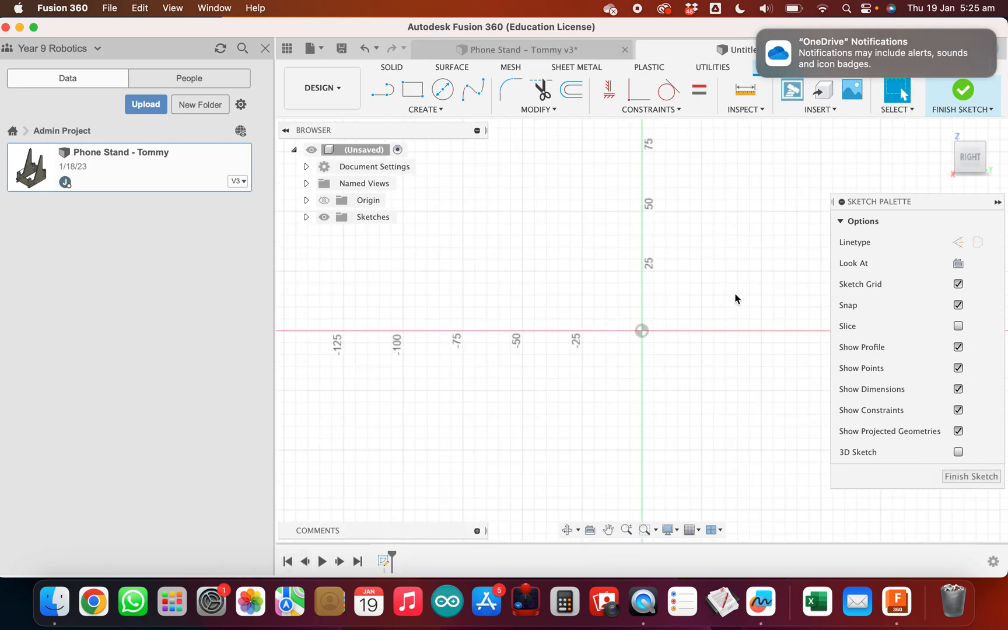
{"action": "key", "text": "r"}
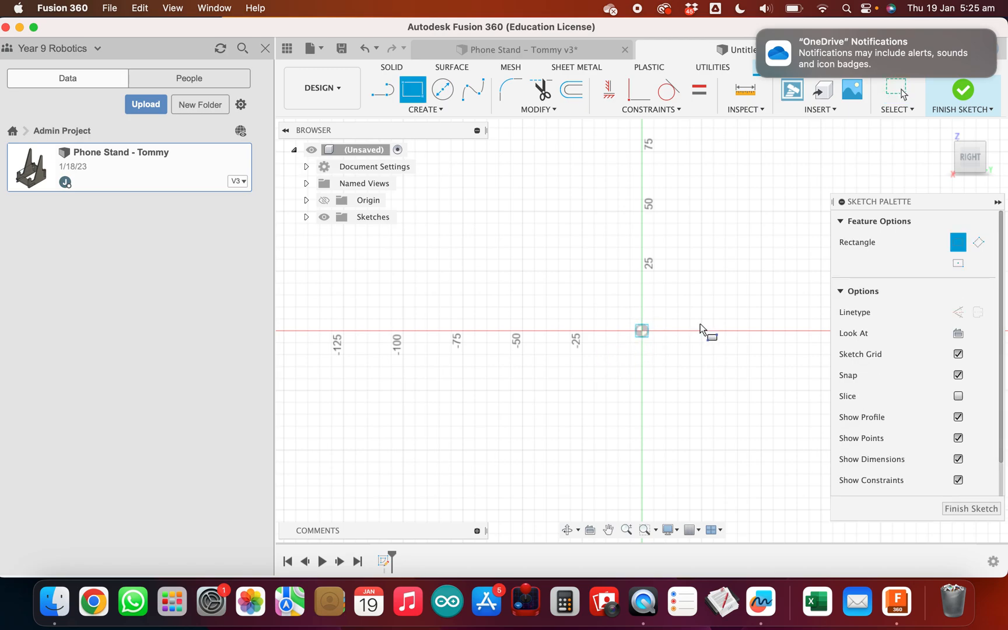
{"action": "left_click", "coordinate": [957, 265]}
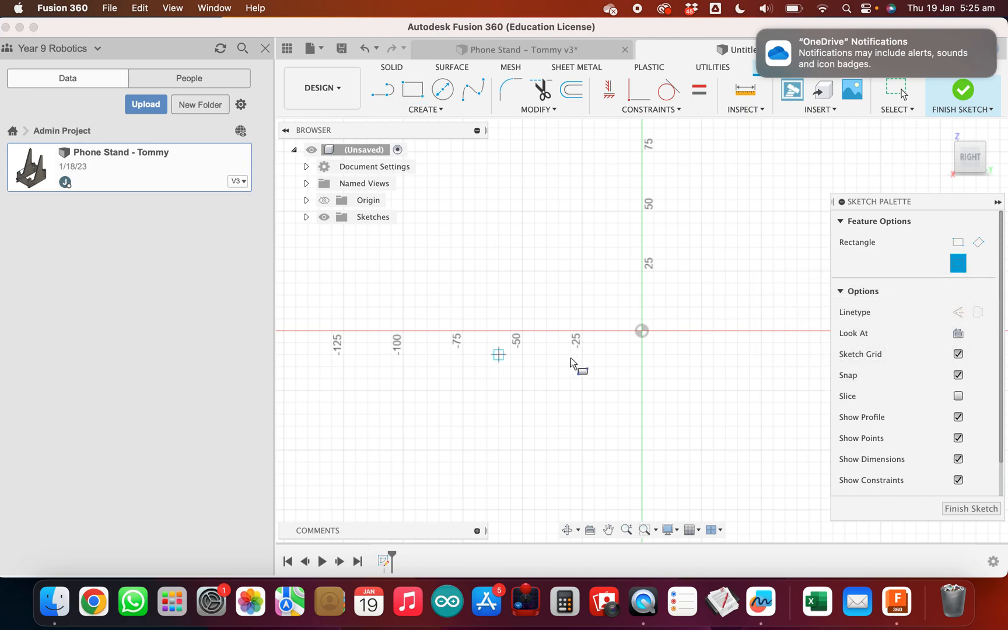
{"action": "left_click", "coordinate": [648, 331]}
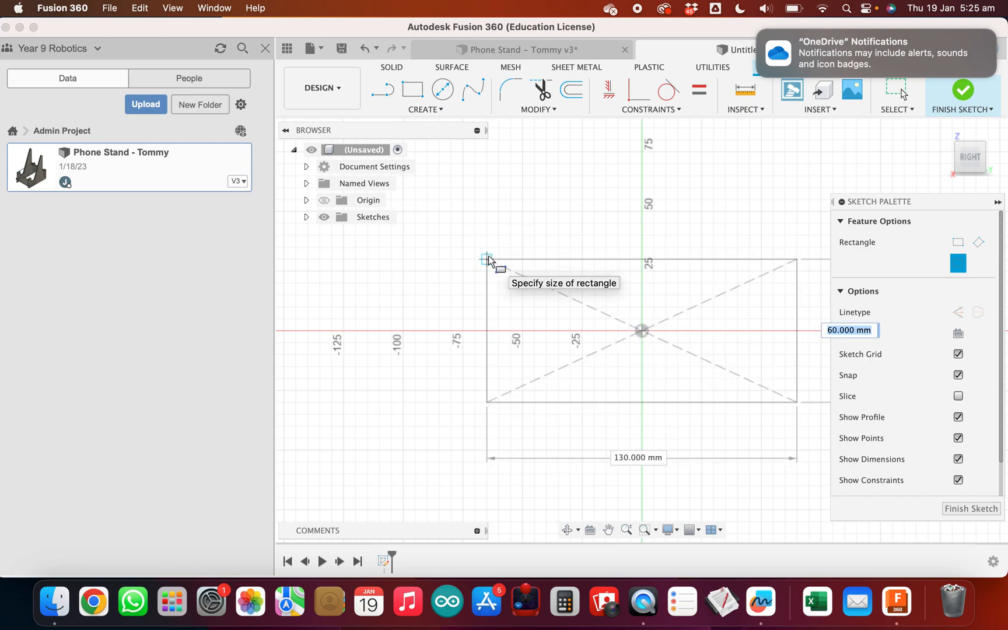
{"action": "type", "text": "30"}
{"action": "key", "text": "Tab"}
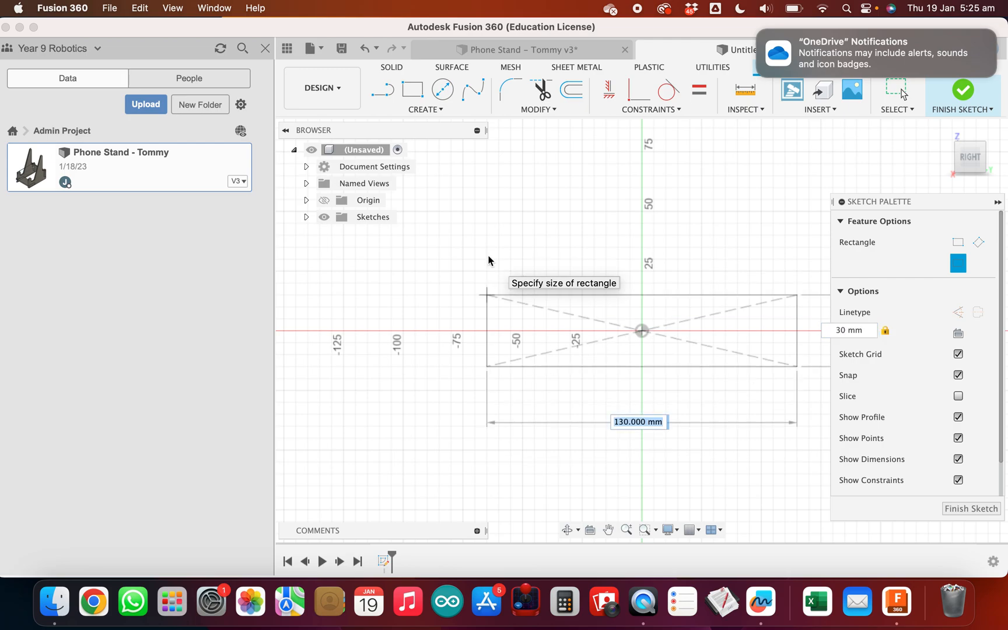
{"action": "type", "text": "6"}
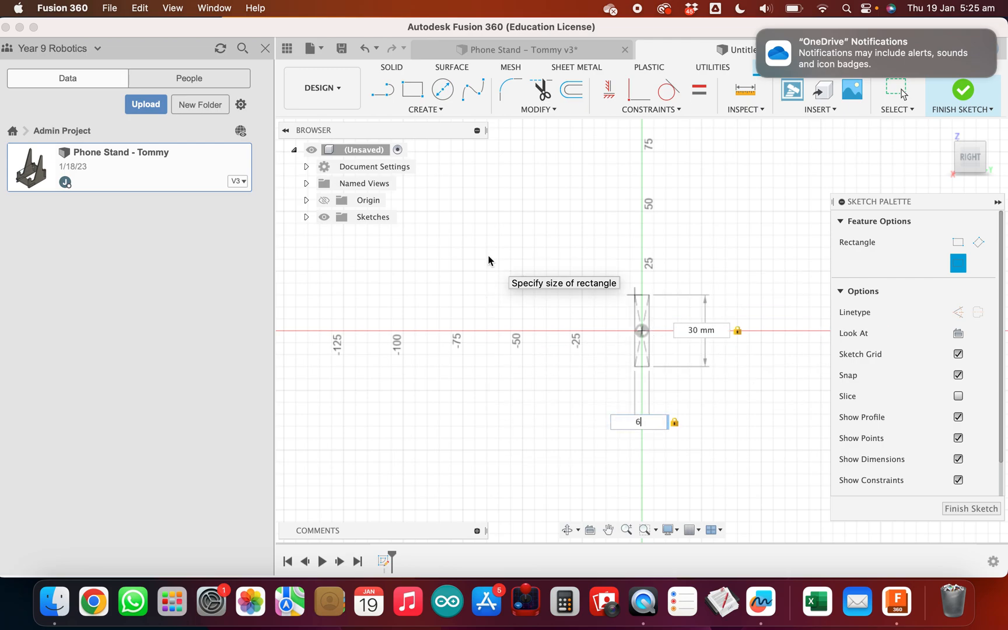
{"action": "type", "text": "3.94"}
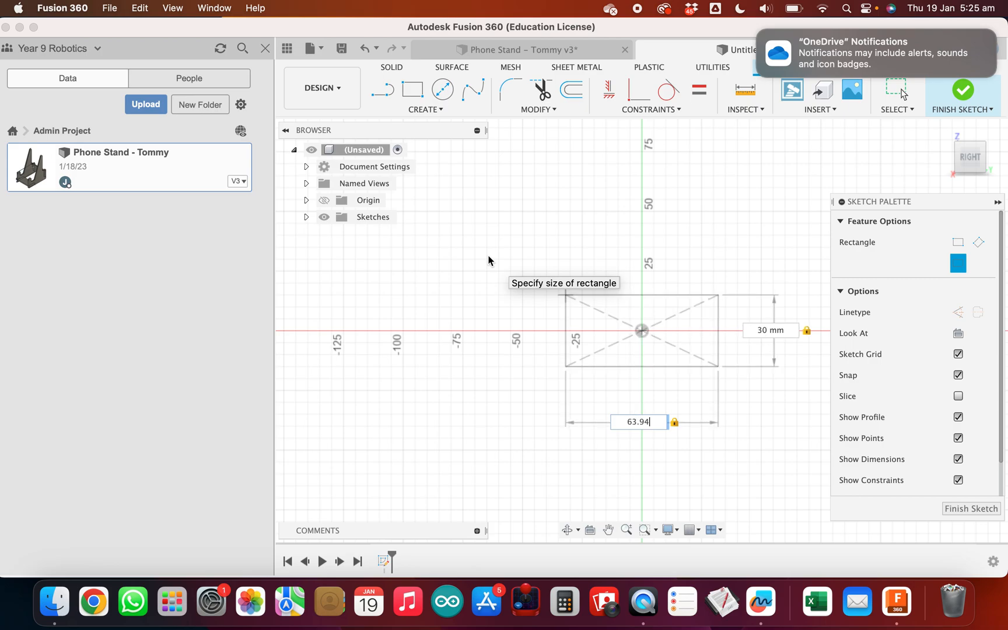
{"action": "key", "text": "Return"}
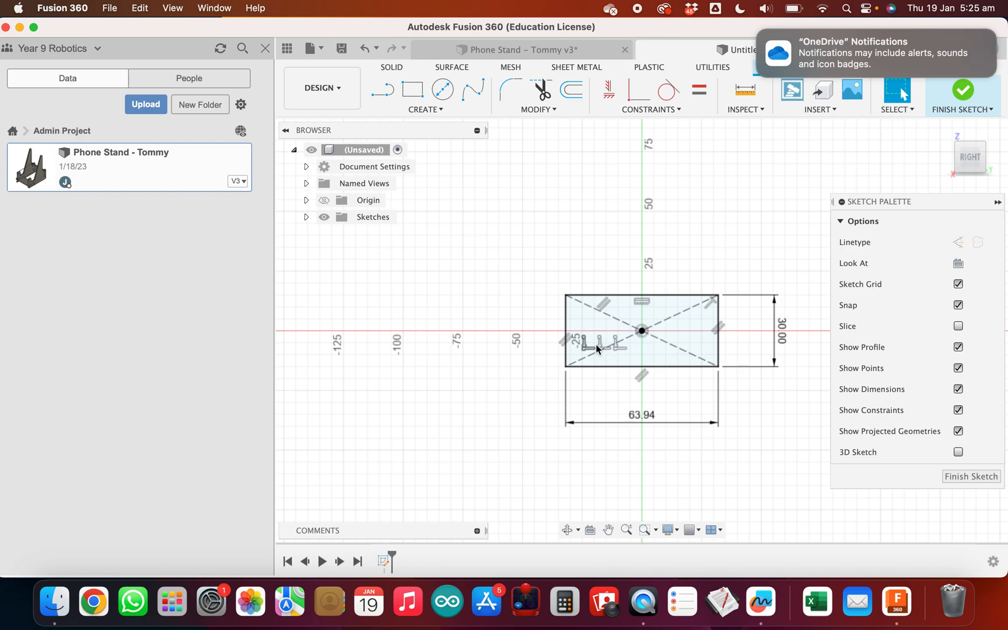
{"action": "key", "text": "r"}
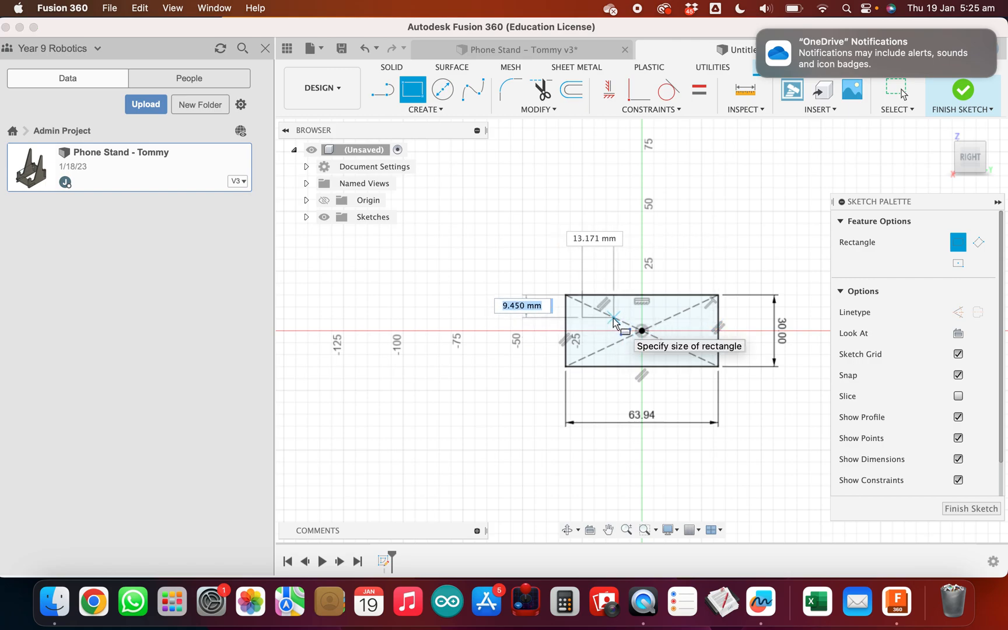
{"action": "key", "text": "Escape"}
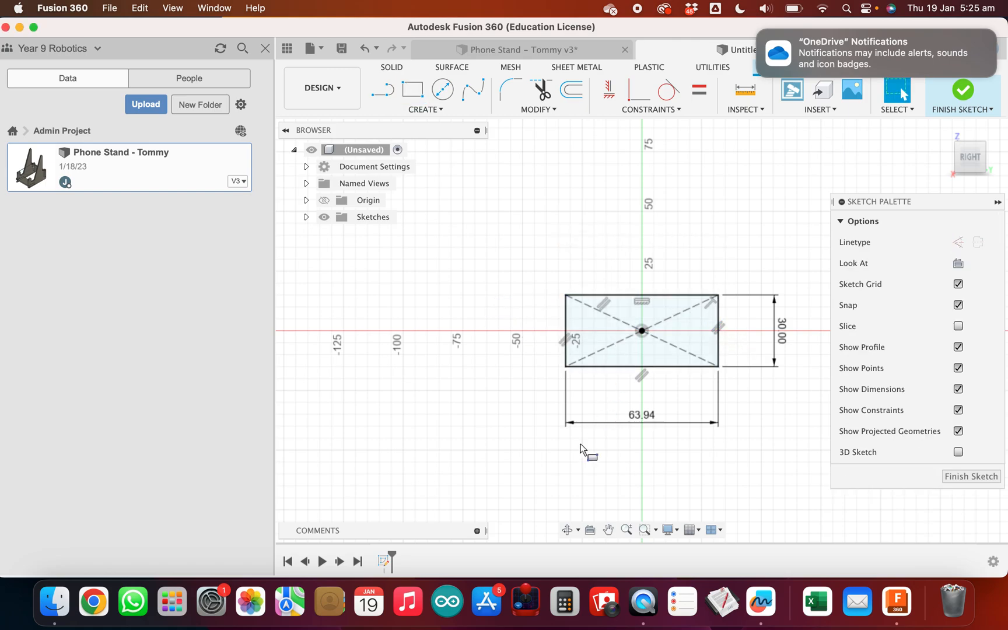
{"action": "left_click", "coordinate": [383, 562]}
{"action": "left_click", "coordinate": [444, 504]}
Examine the front notch and slot dimensions in the Phone Stand side sketch, and return to the untitled sketch.
{"action": "left_click", "coordinate": [540, 55]}
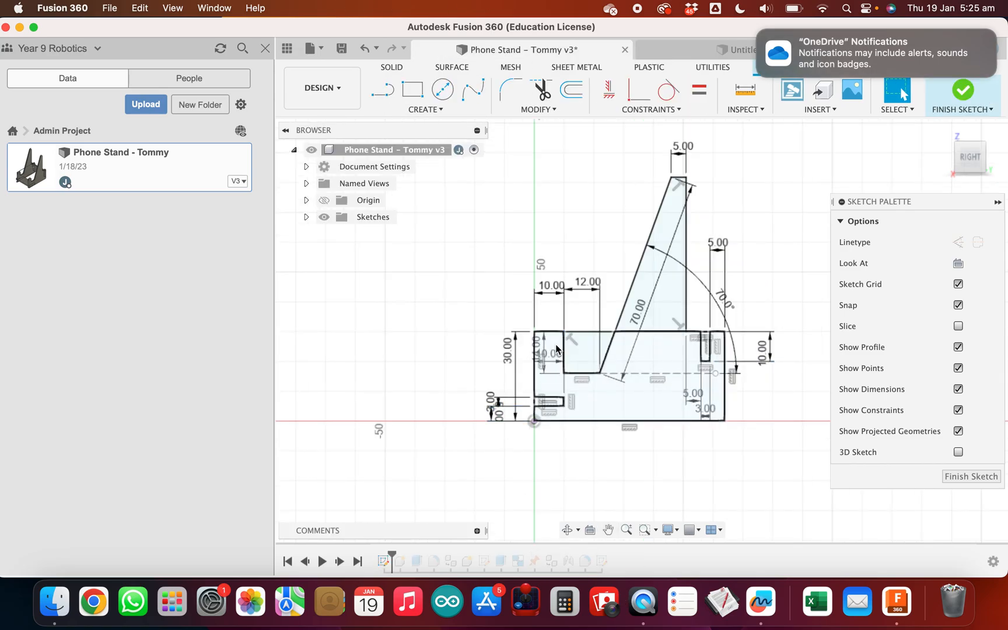
{"action": "scroll", "coordinate": [556, 349], "scroll_direction": "up", "scroll_amount": 5}
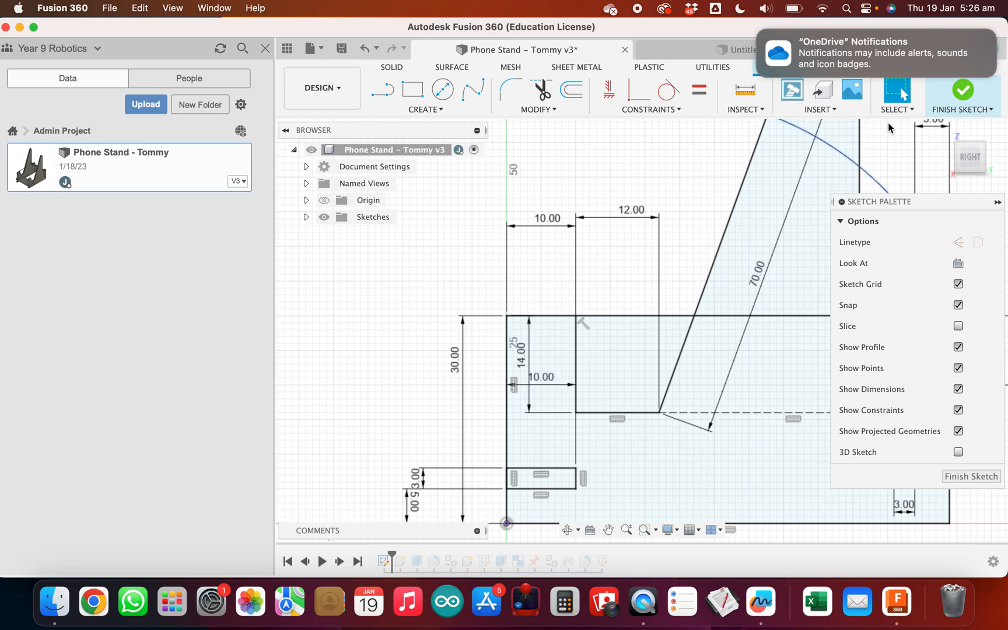
{"action": "left_click", "coordinate": [665, 52]}
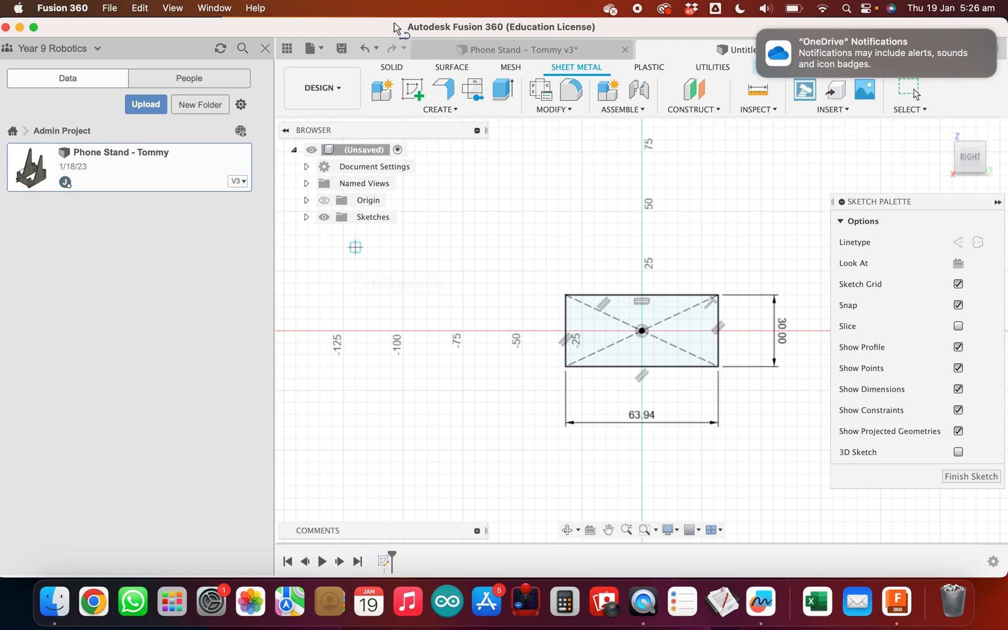
{"action": "left_click", "coordinate": [463, 110]}
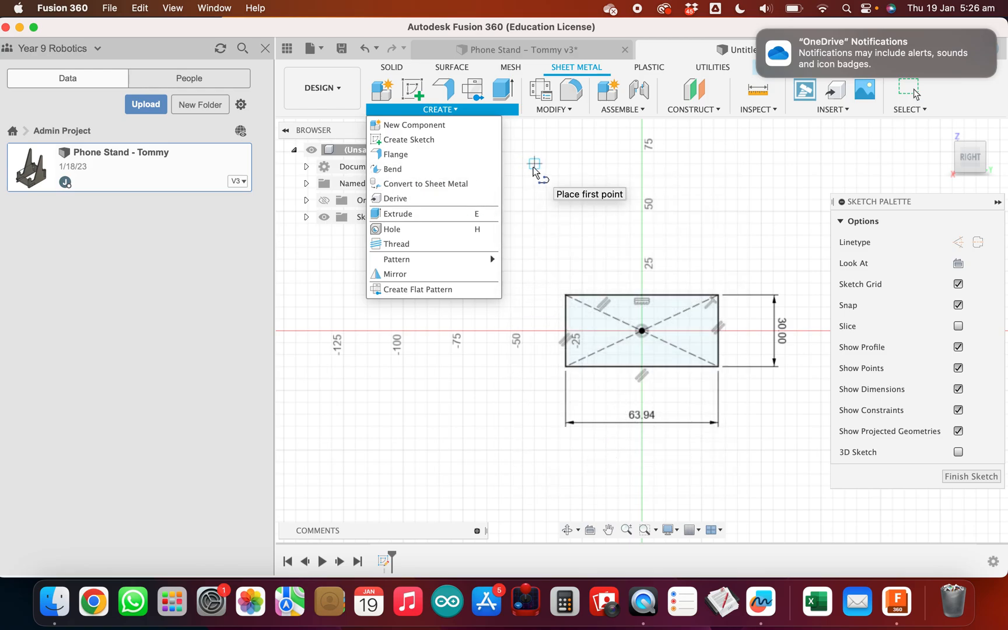
{"action": "left_click", "coordinate": [507, 151]}
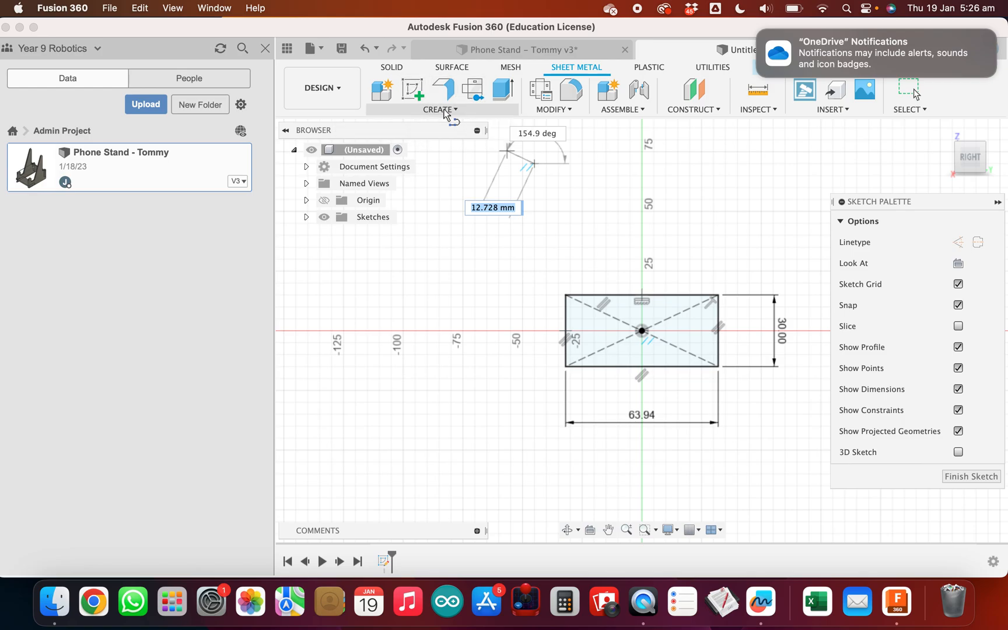
{"action": "left_click", "coordinate": [440, 110]}
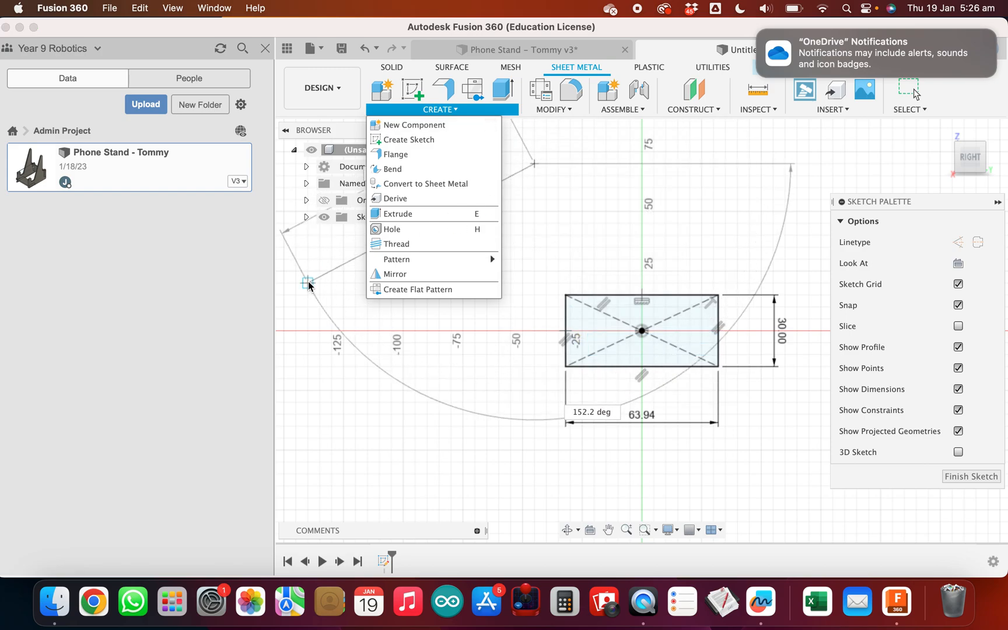
{"action": "key", "text": "Escape"}
{"action": "key", "text": "Escape"}
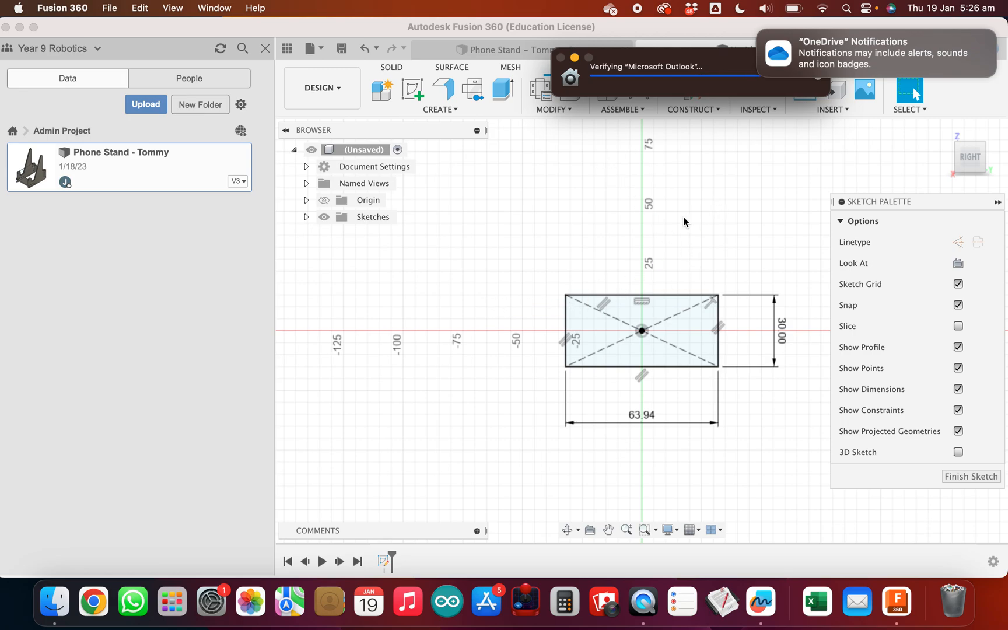
Move the Microsoft Outlook verification window out of the way and dismiss it.
{"action": "left_click_drag", "start_coordinate": [690, 60], "coordinate": [605, 115]}
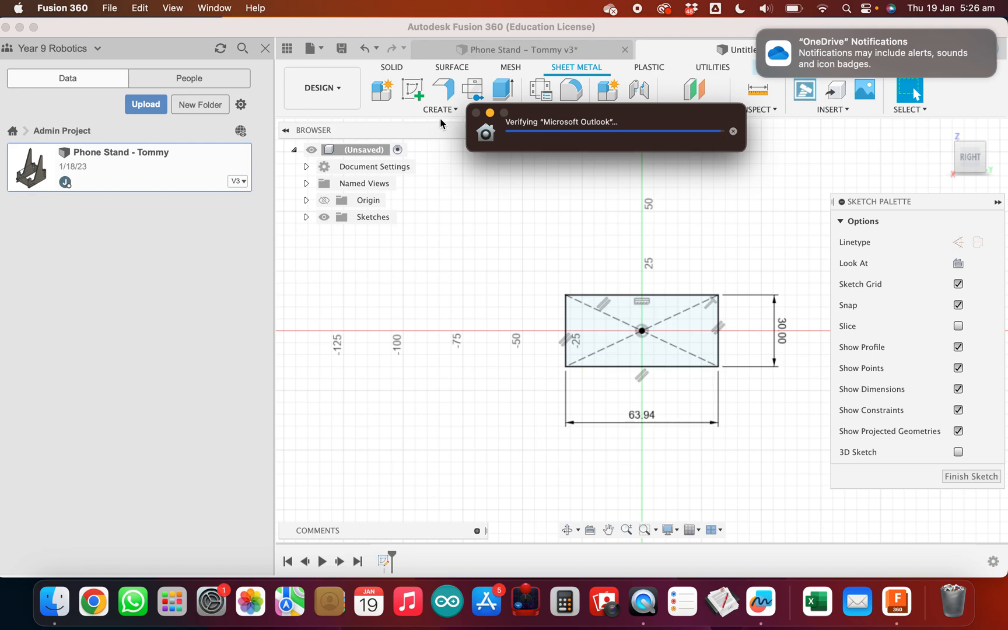
{"action": "left_click_drag", "start_coordinate": [674, 116], "coordinate": [627, 125]}
{"action": "left_click", "coordinate": [722, 135]}
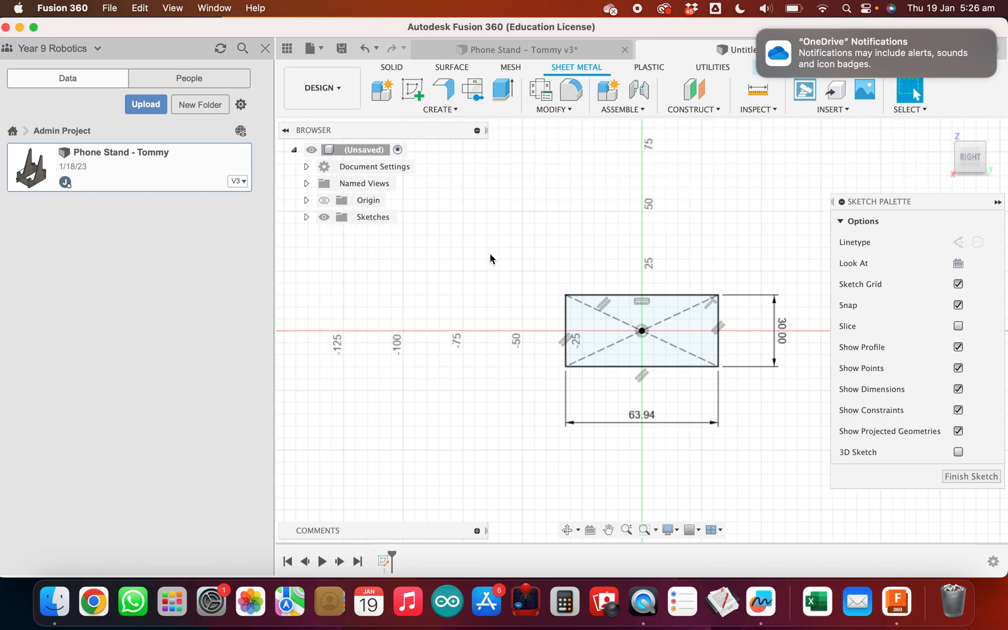
Sketch a vertical line about 15 mm long from the rectangle's top edge down to the horizontal axis, near the left end.
{"action": "key", "text": "l"}
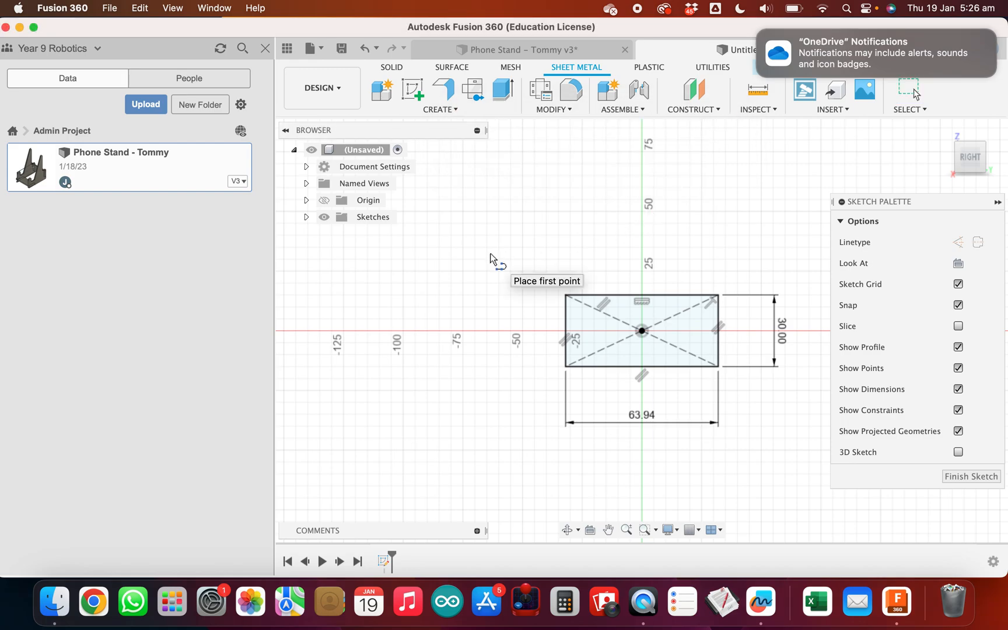
{"action": "left_click", "coordinate": [590, 307]}
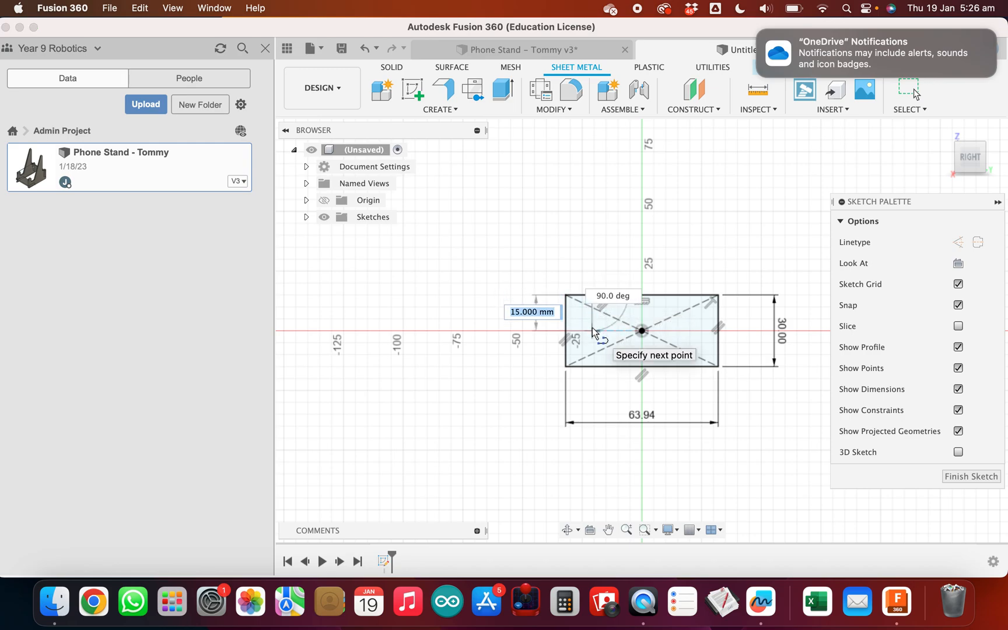
{"action": "left_click", "coordinate": [592, 331]}
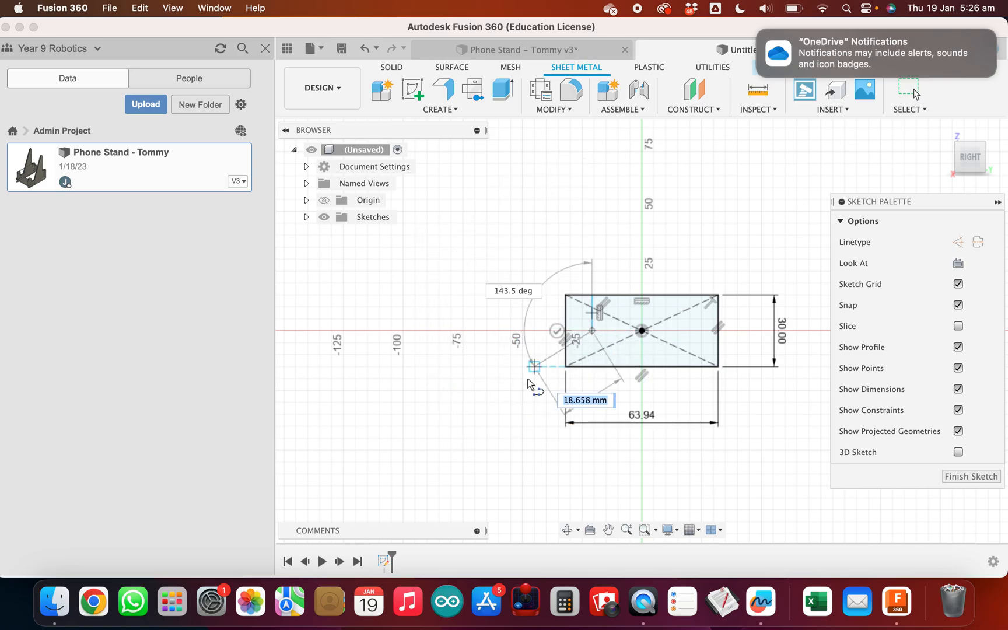
{"action": "key", "text": "Escape"}
{"action": "scroll", "coordinate": [575, 367], "scroll_direction": "up", "scroll_amount": 6}
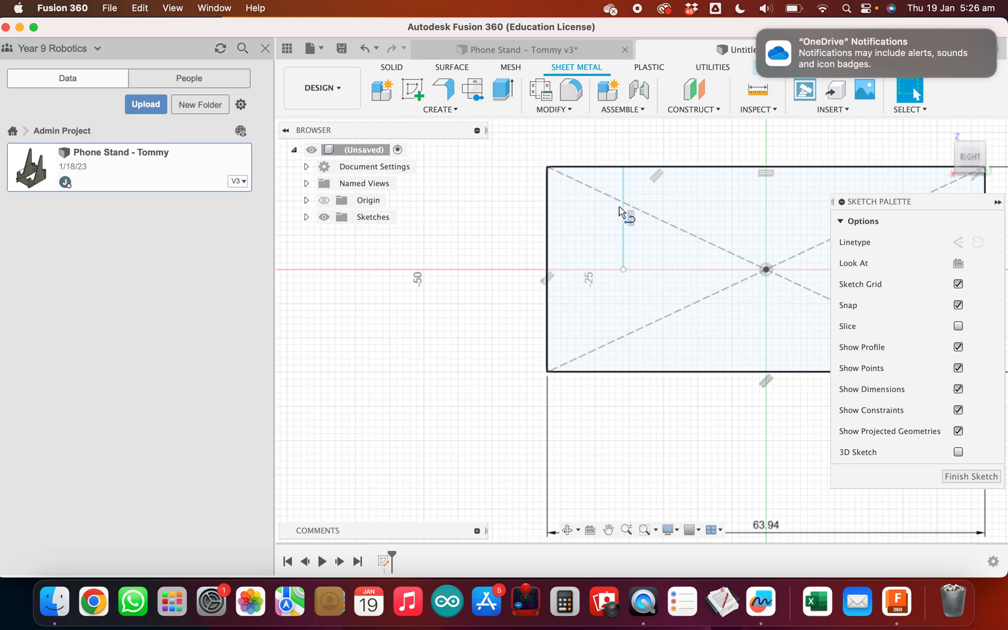
Slide the vertical line along the rectangle's top edge toward the middle and back near the left end.
{"action": "scroll", "coordinate": [618, 208], "scroll_direction": "up", "scroll_amount": 3}
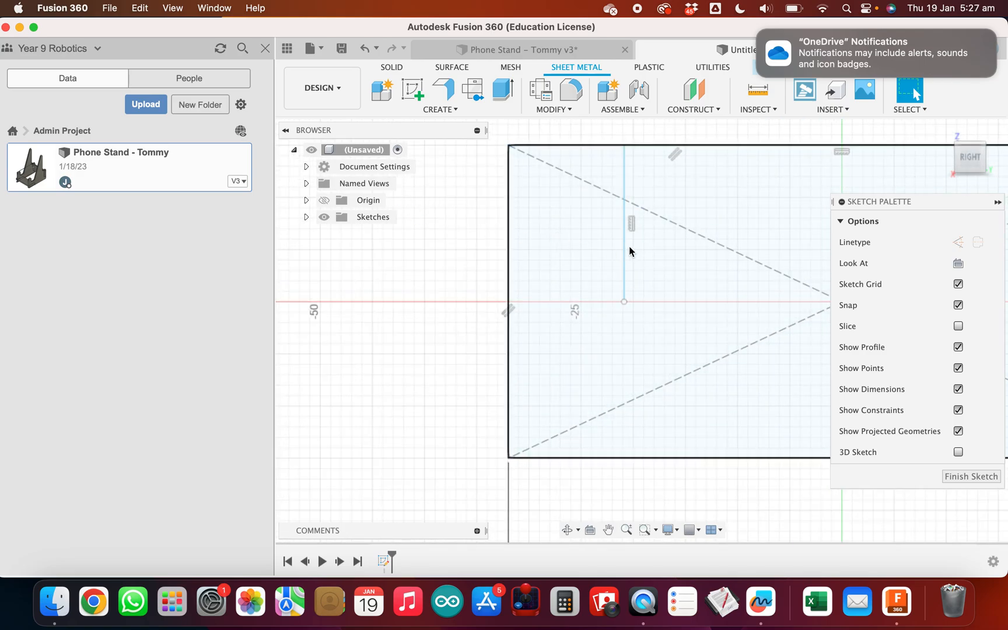
{"action": "mouse_move", "coordinate": [624, 248]}
{"action": "left_mouse_down"}
{"action": "mouse_move", "coordinate": [704, 244]}
{"action": "mouse_move", "coordinate": [619, 252]}
{"action": "mouse_move", "coordinate": [763, 257]}
{"action": "mouse_move", "coordinate": [497, 254]}
{"action": "mouse_move", "coordinate": [707, 252]}
{"action": "left_mouse_up"}
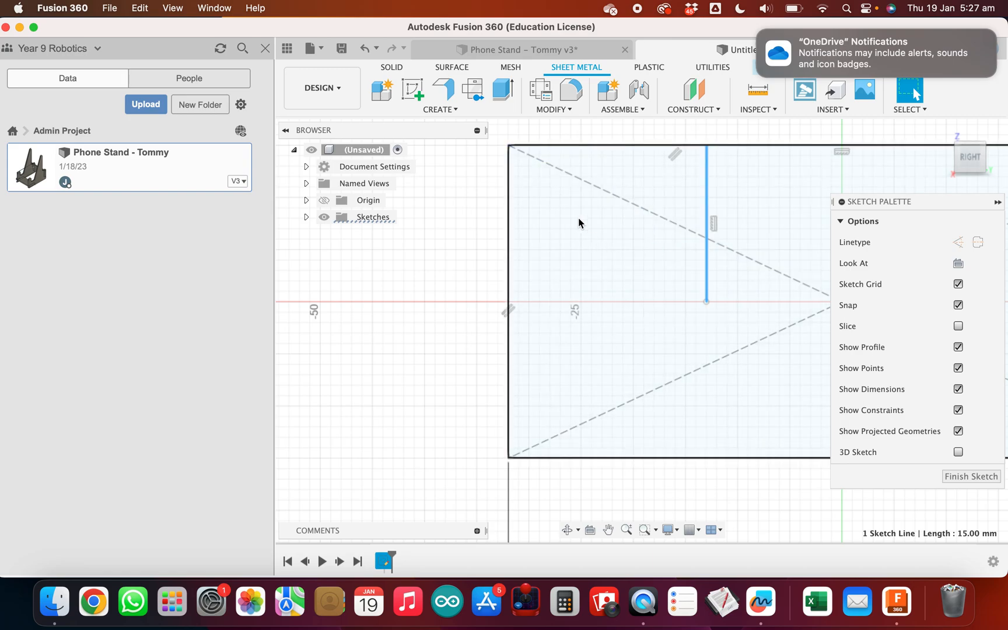
{"action": "left_click_drag", "start_coordinate": [708, 222], "coordinate": [638, 223]}
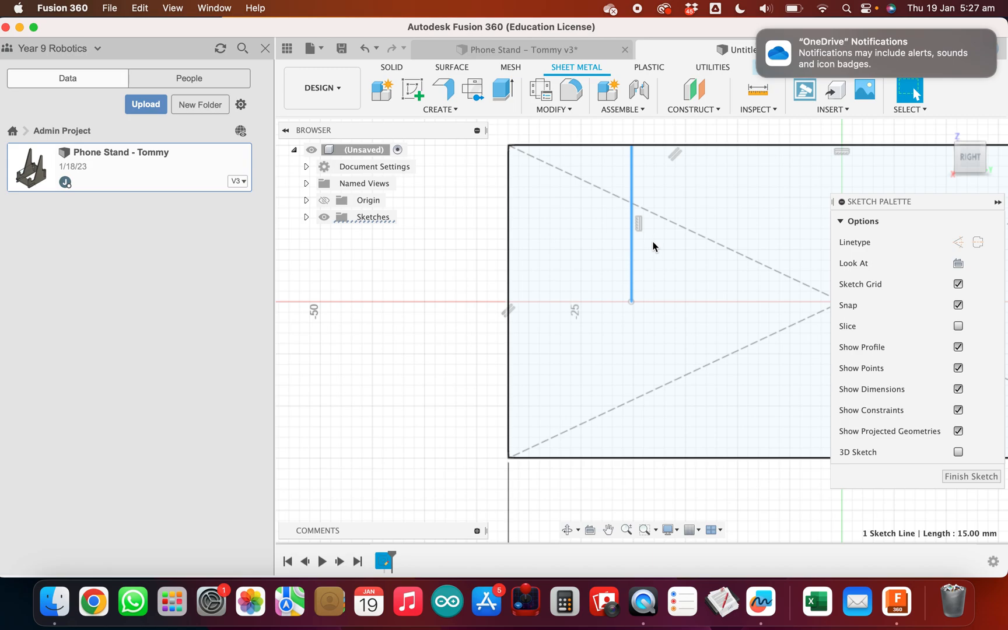
Place a horizontal dimension above the rectangle between its left edge and the vertical line.
{"action": "left_click", "coordinate": [630, 160]}
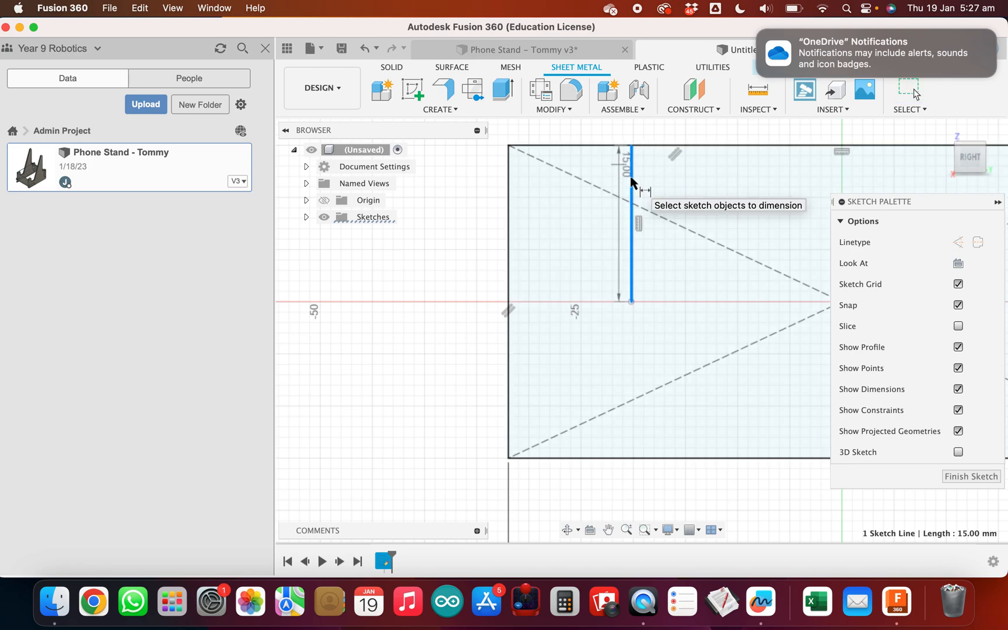
{"action": "left_click", "coordinate": [509, 165]}
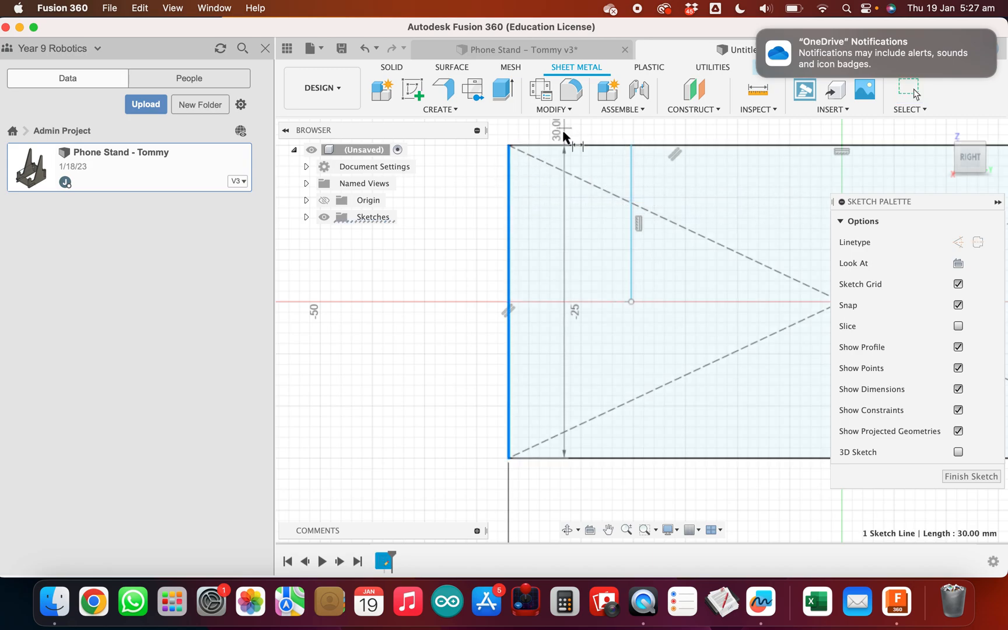
{"action": "scroll", "coordinate": [559, 193], "scroll_direction": "up", "scroll_amount": 2}
{"action": "scroll", "coordinate": [558, 193], "scroll_direction": "up", "scroll_amount": 5}
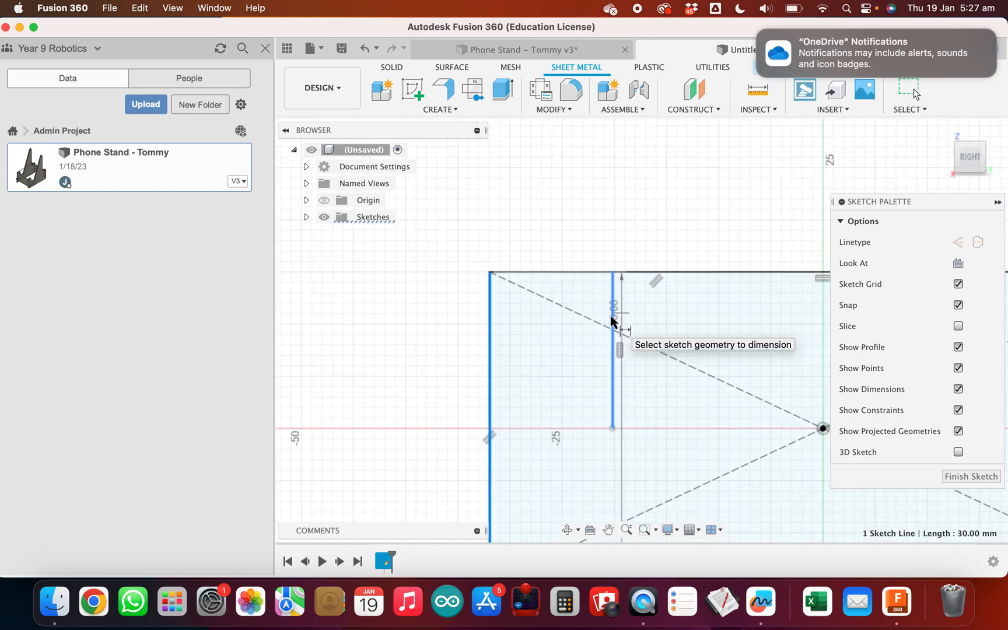
{"action": "left_click", "coordinate": [612, 321]}
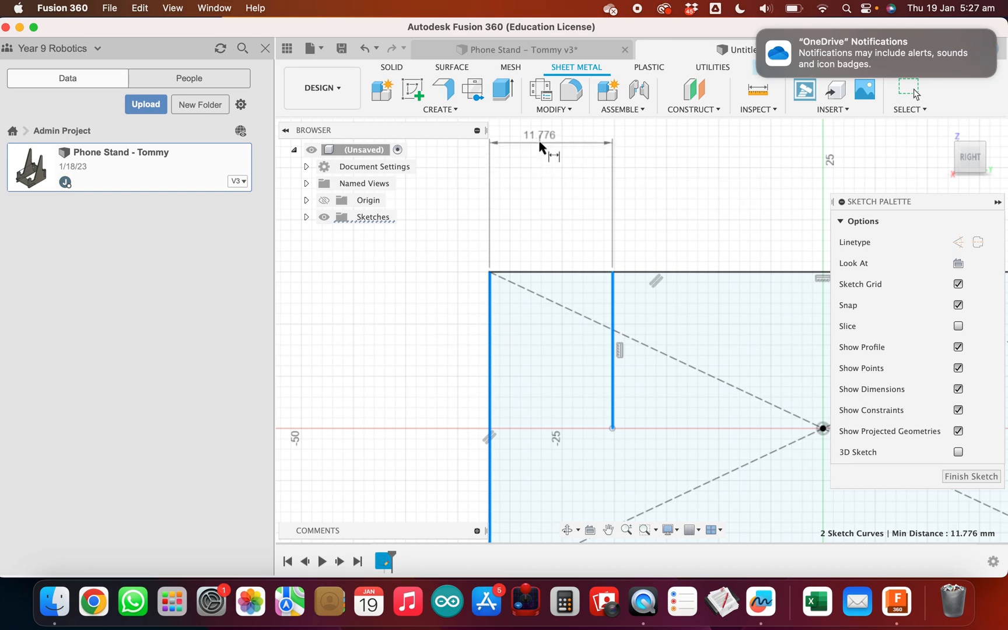
{"action": "left_click", "coordinate": [550, 145]}
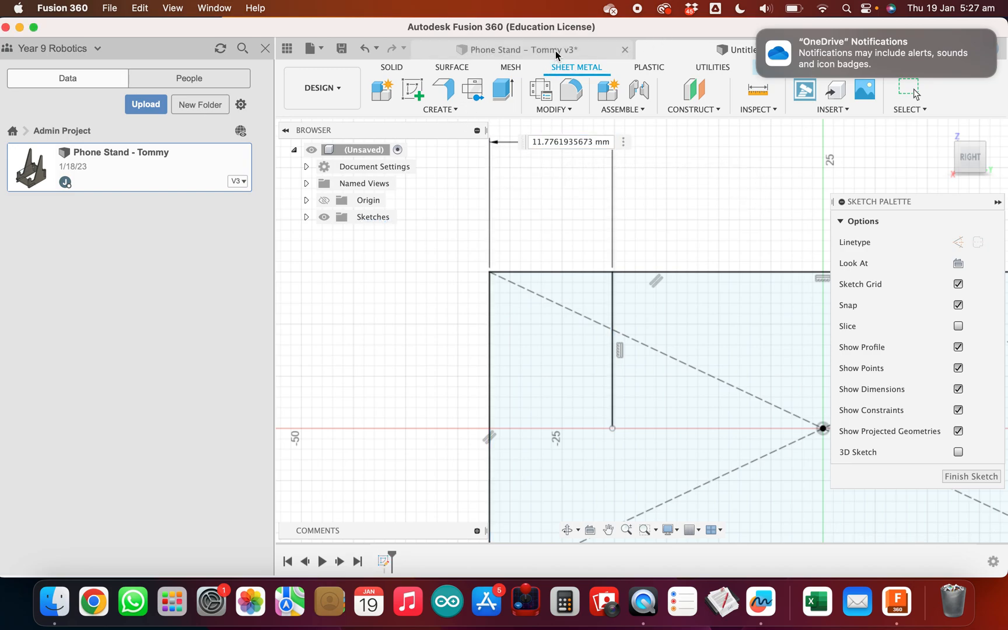
Check the front notch offset in the Phone Stand side sketch, and set the vertical line's distance from the rectangle's left edge to 10 mm.
{"action": "left_click", "coordinate": [548, 142]}
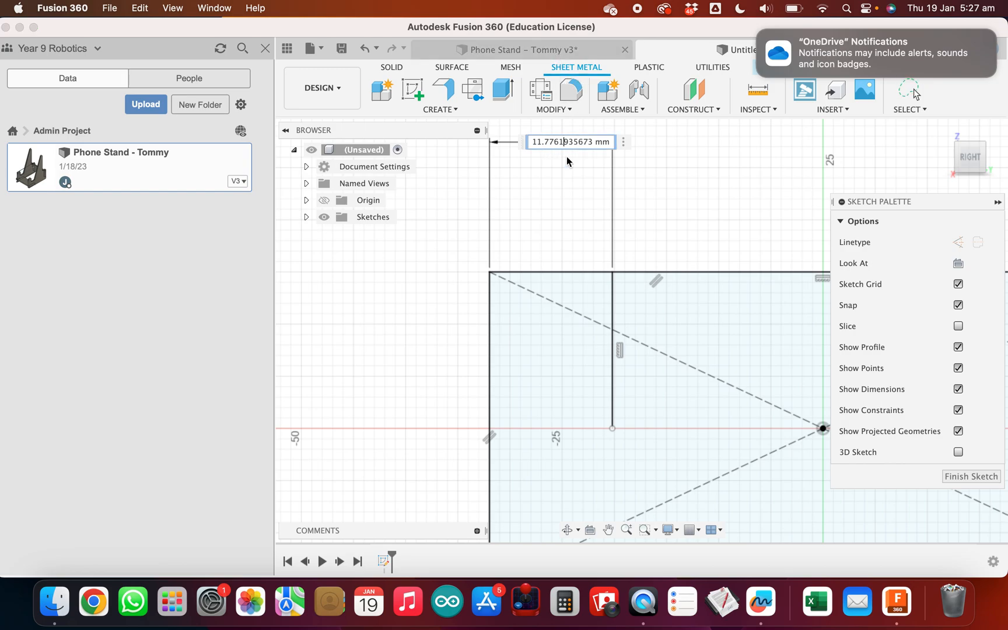
{"action": "key", "text": "Delete"}
{"action": "left_click", "coordinate": [583, 51]}
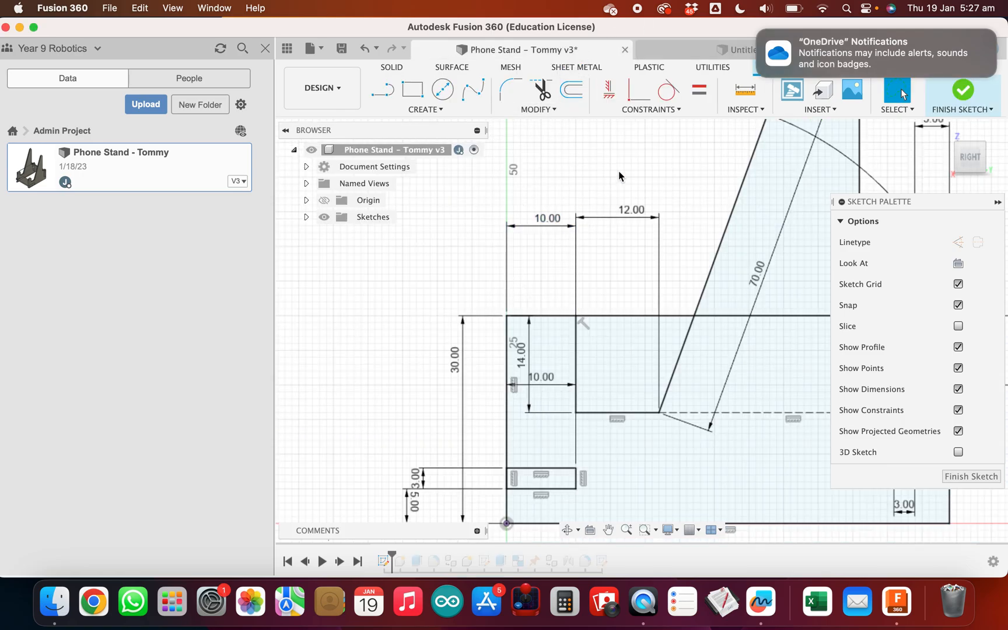
{"action": "left_click", "coordinate": [707, 51]}
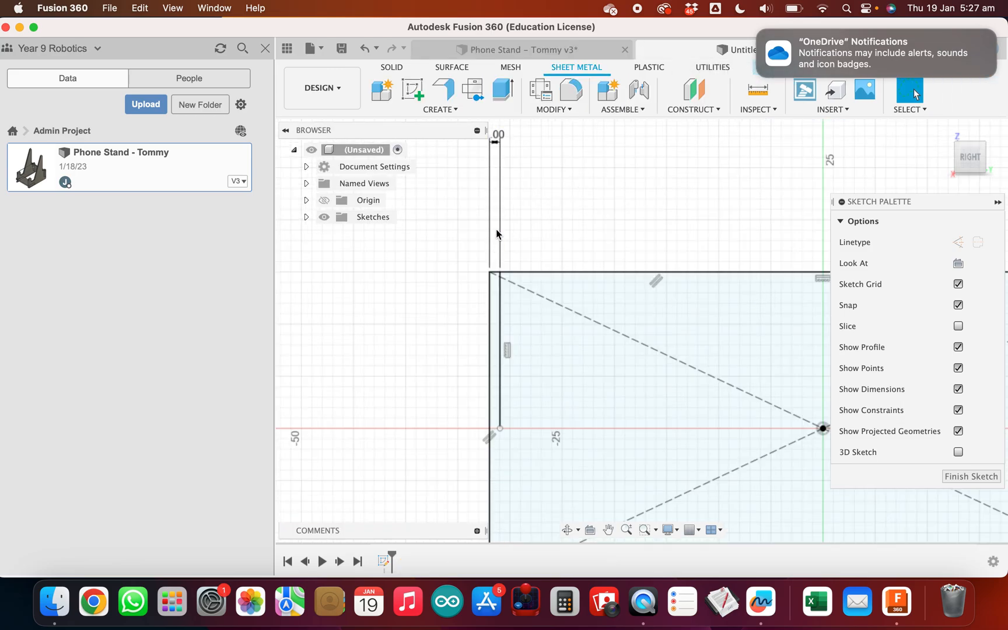
{"action": "middle_click_drag", "start_coordinate": [508, 170], "coordinate": [617, 253]}
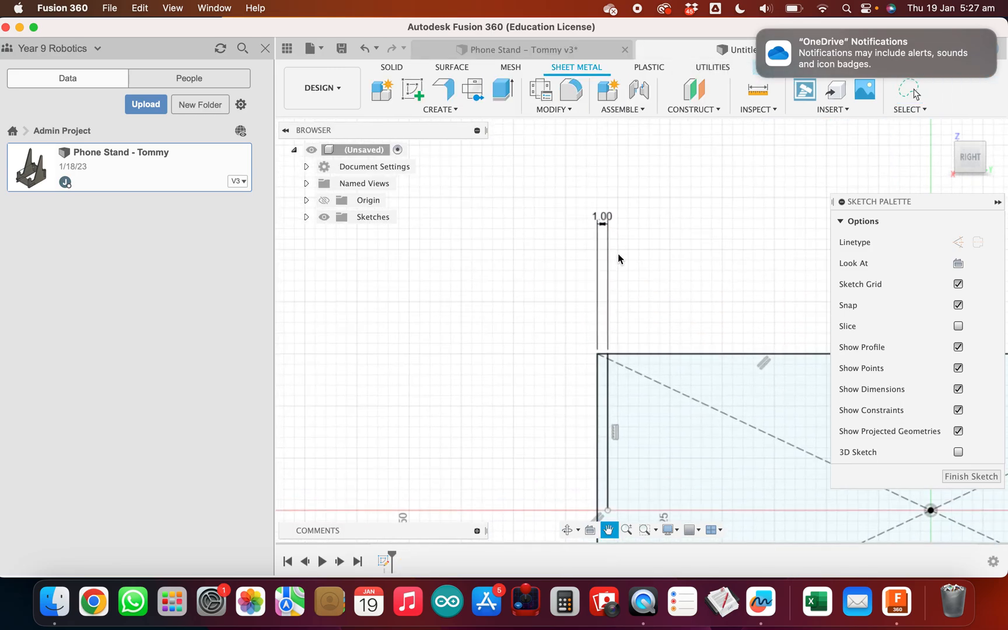
{"action": "double_click", "coordinate": [610, 225]}
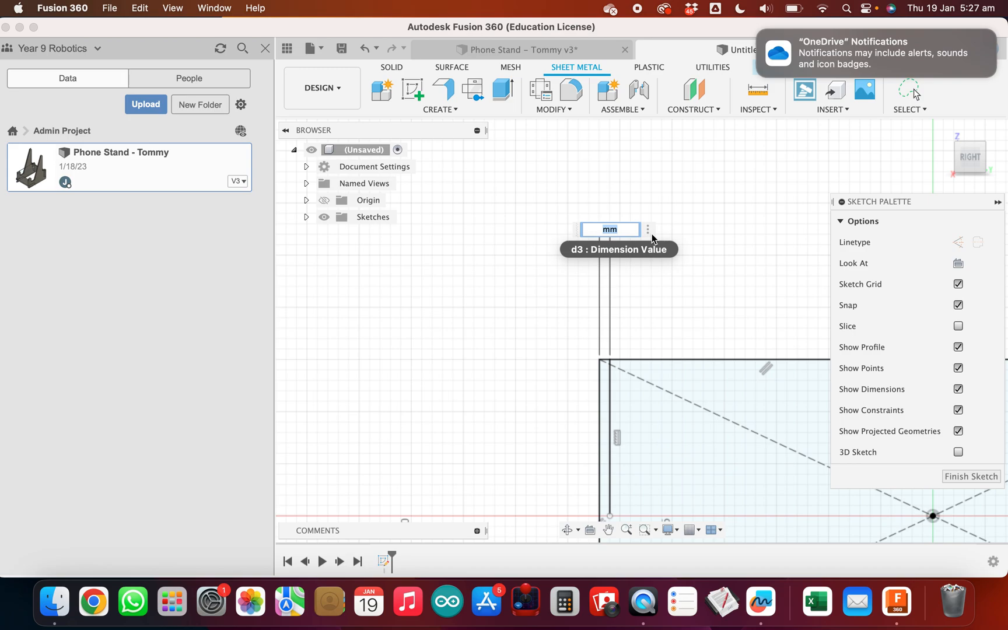
{"action": "key", "text": "Return"}
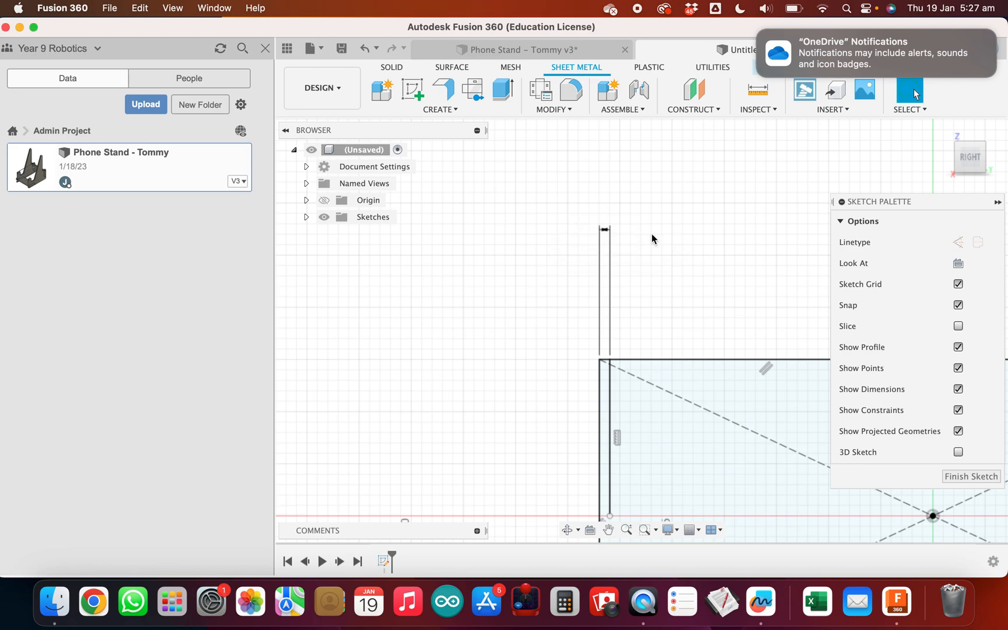
Shorten the vertical line from its lower end and dimension that endpoint 14 mm below the rectangle's top edge.
{"action": "scroll", "coordinate": [657, 346], "scroll_direction": "down", "scroll_amount": 5}
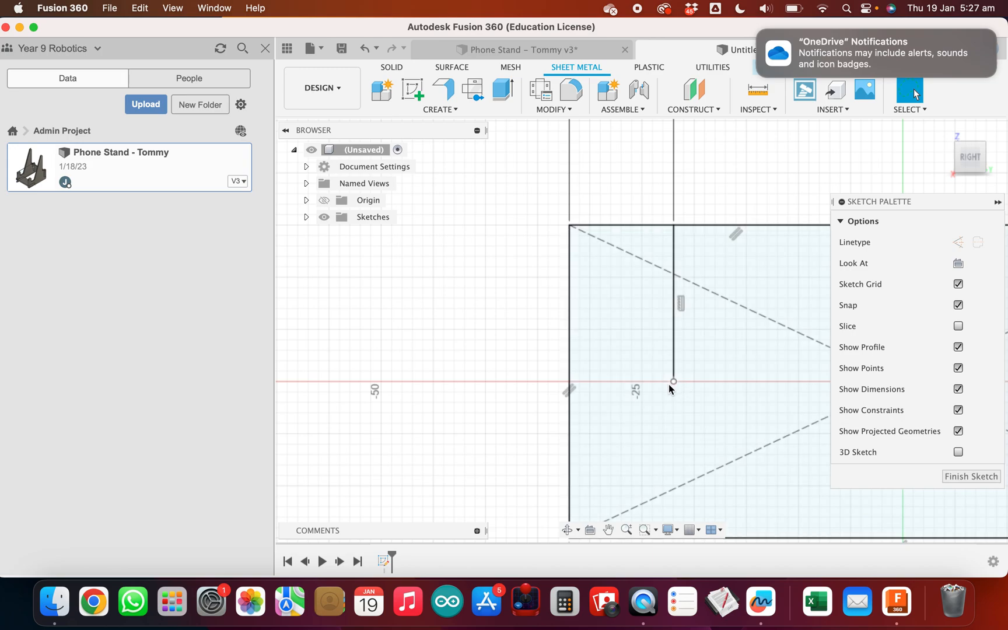
{"action": "left_click_drag", "start_coordinate": [674, 385], "coordinate": [674, 341]}
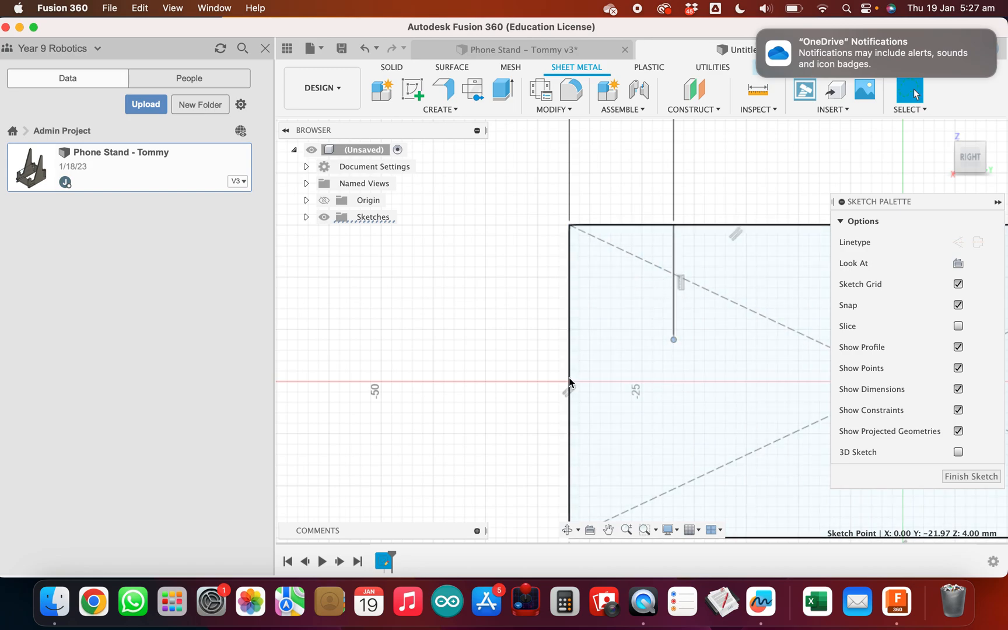
{"action": "key", "text": "d"}
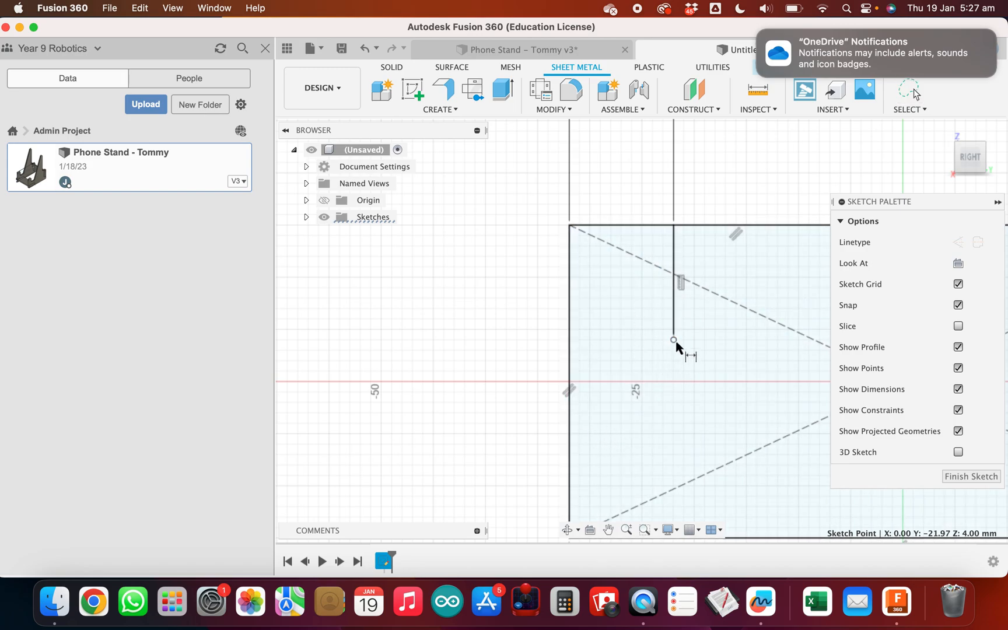
{"action": "left_click", "coordinate": [656, 227]}
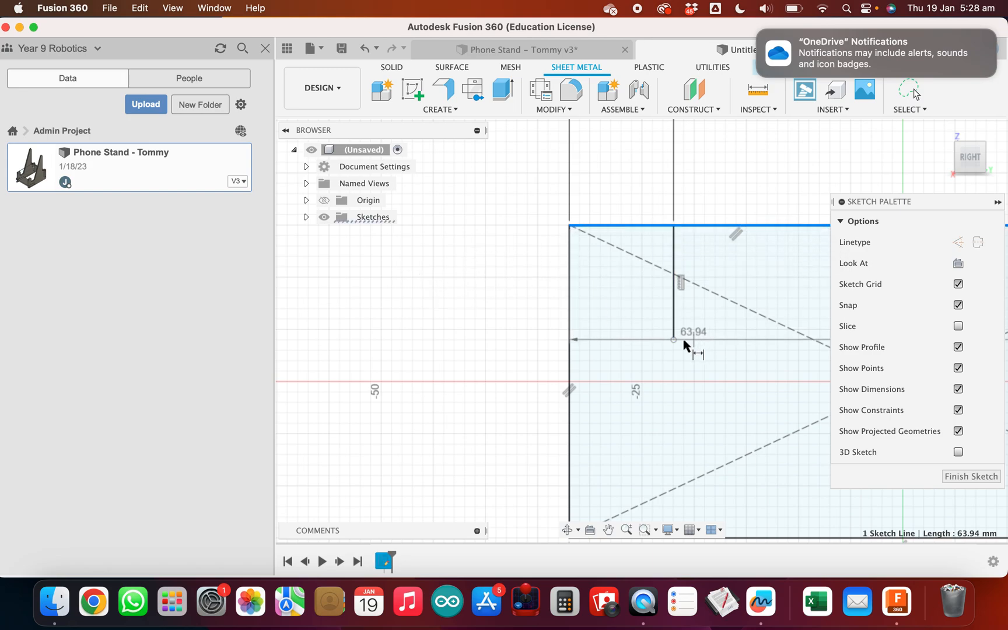
{"action": "left_click", "coordinate": [673, 340]}
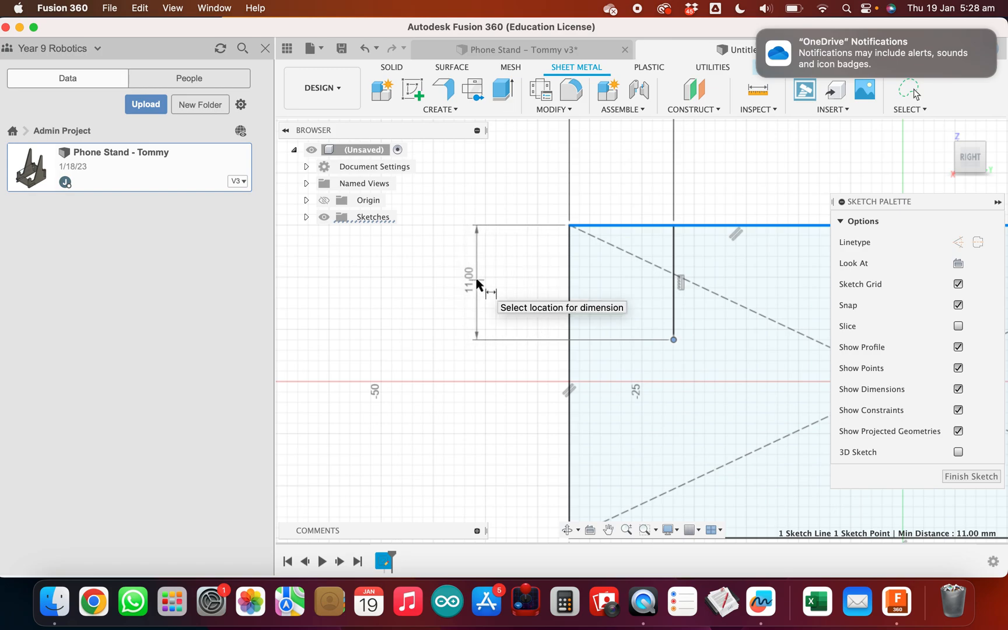
{"action": "left_click", "coordinate": [476, 284]}
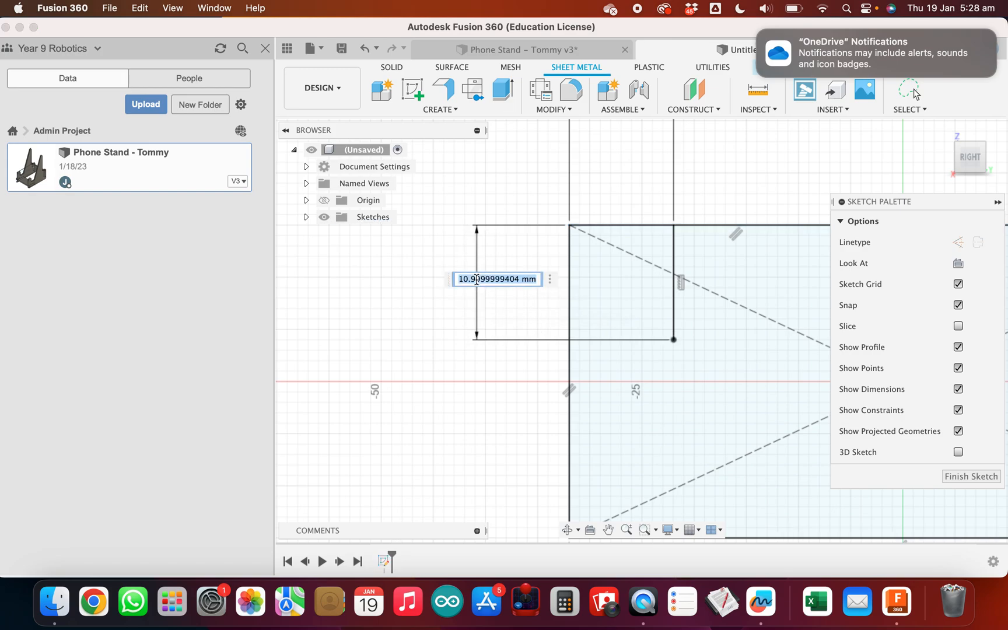
{"action": "type", "text": "14"}
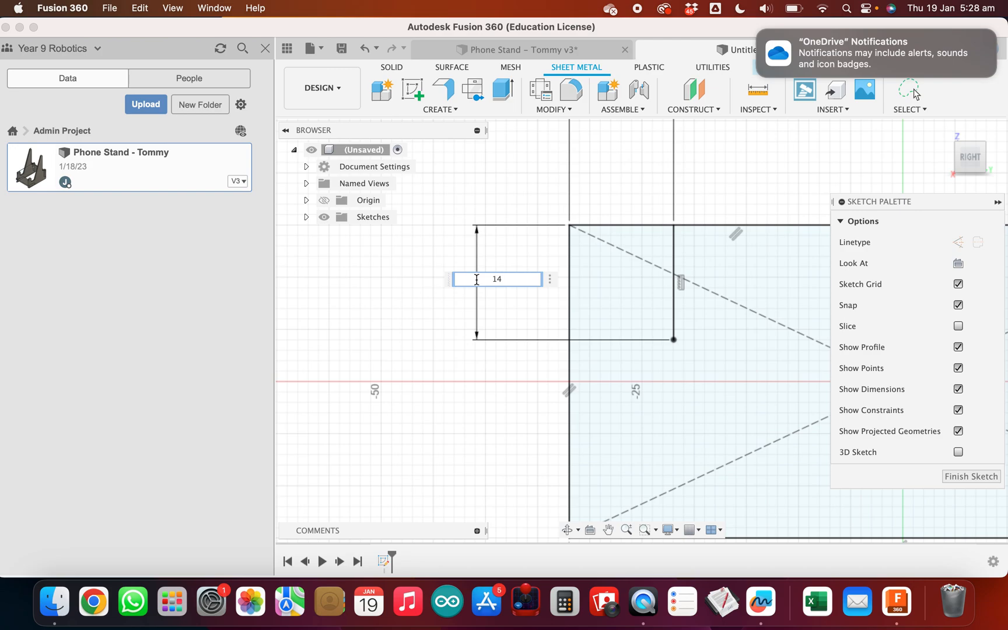
{"action": "key", "text": "Return"}
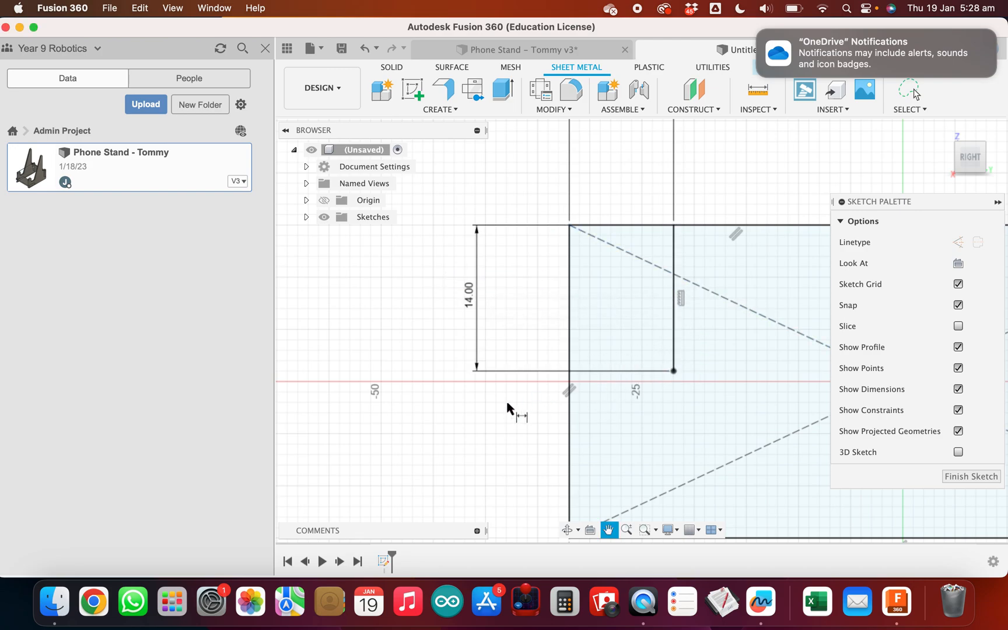
{"action": "middle_click_drag", "start_coordinate": [514, 411], "coordinate": [383, 415]}
{"action": "scroll", "coordinate": [518, 367], "scroll_direction": "down", "scroll_amount": 2}
{"action": "scroll", "coordinate": [519, 367], "scroll_direction": "up", "scroll_amount": 5}
{"action": "scroll", "coordinate": [539, 346], "scroll_direction": "down", "scroll_amount": 4}
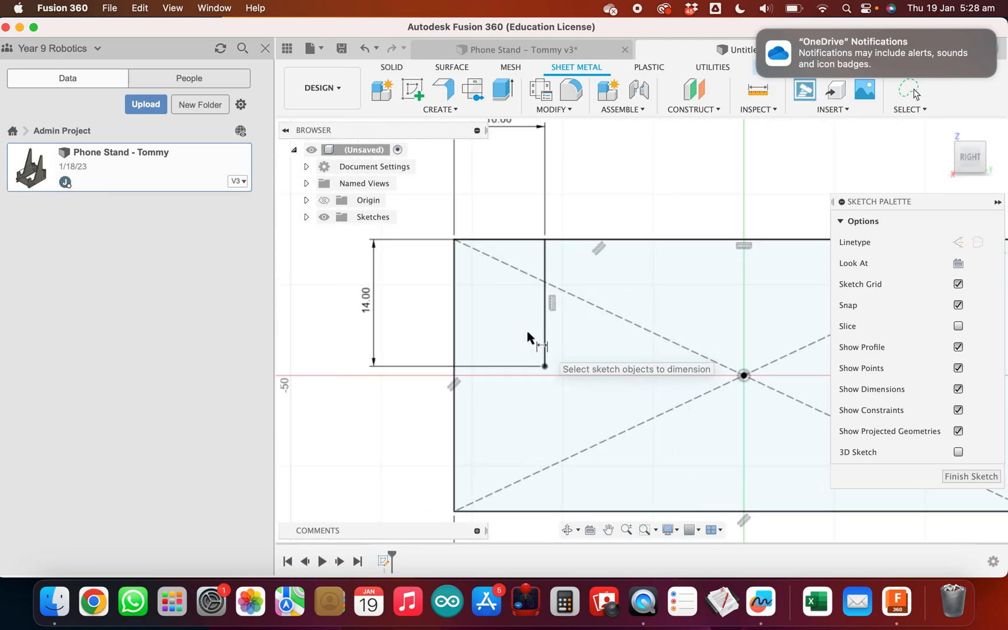
{"action": "key", "text": "Escape"}
Draw a 12 mm horizontal line to the right from the lower end of the vertical line.
{"action": "left_click", "coordinate": [546, 327]}
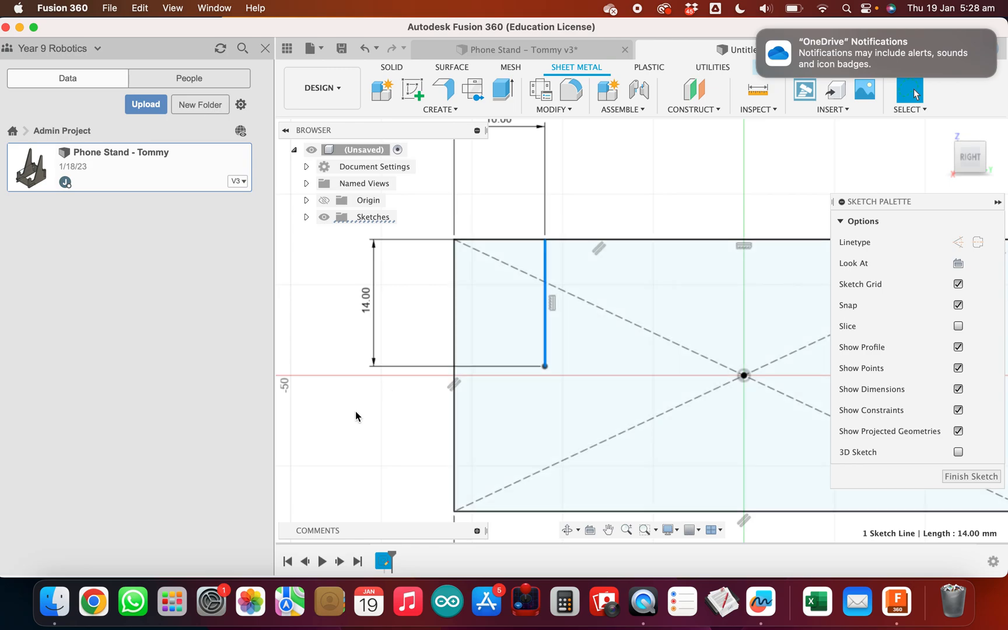
{"action": "key", "text": "Escape"}
{"action": "scroll", "coordinate": [638, 403], "scroll_direction": "up", "scroll_amount": 5}
{"action": "scroll", "coordinate": [637, 403], "scroll_direction": "down", "scroll_amount": 6}
{"action": "middle_click_drag", "start_coordinate": [655, 343], "coordinate": [600, 396]}
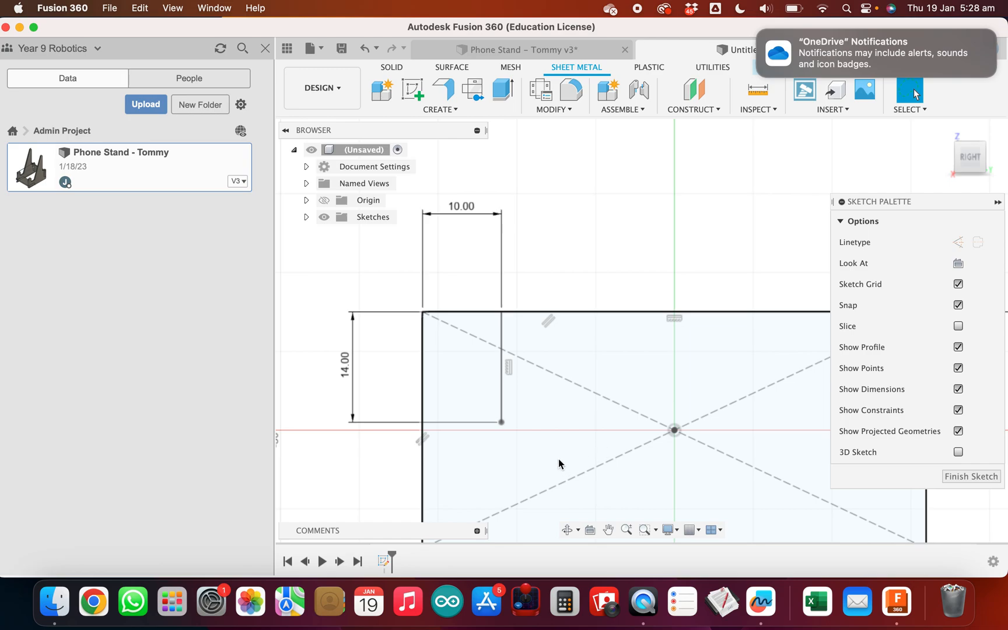
{"action": "key", "text": "2"}
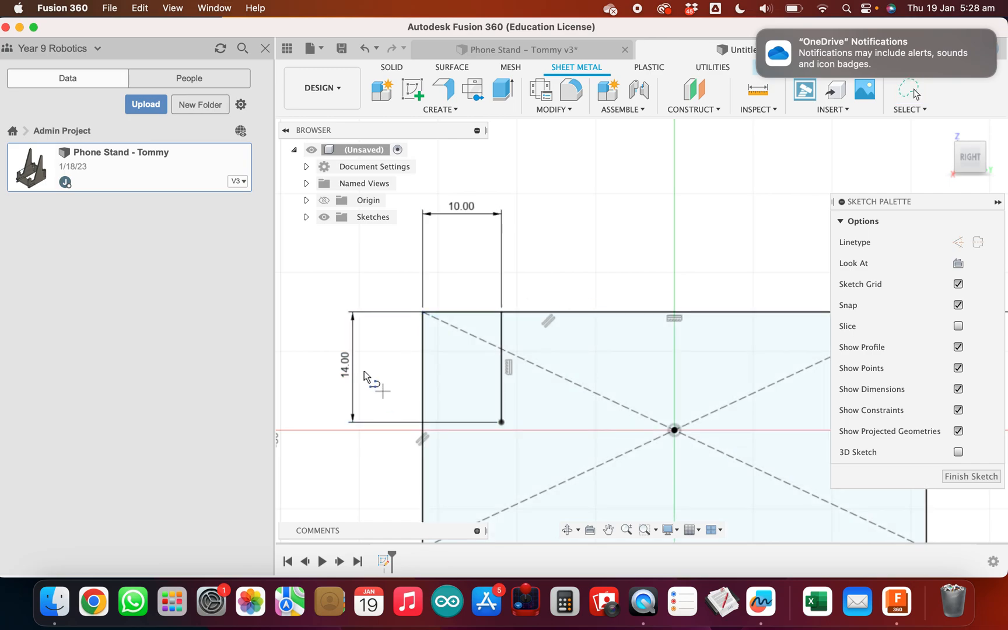
{"action": "left_click", "coordinate": [501, 422]}
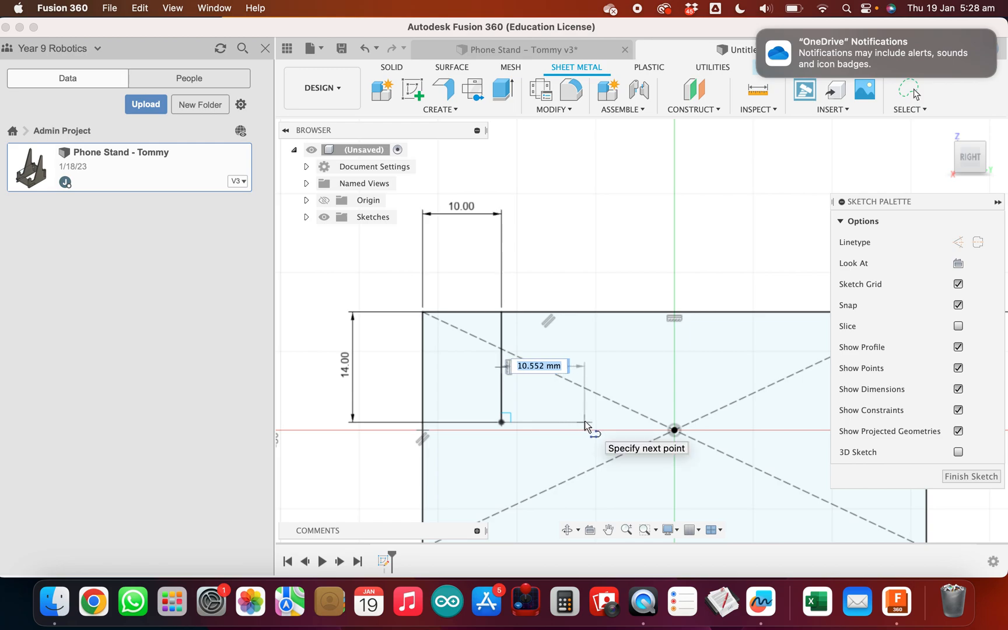
{"action": "type", "text": "1"}
{"action": "key", "text": "Tab"}
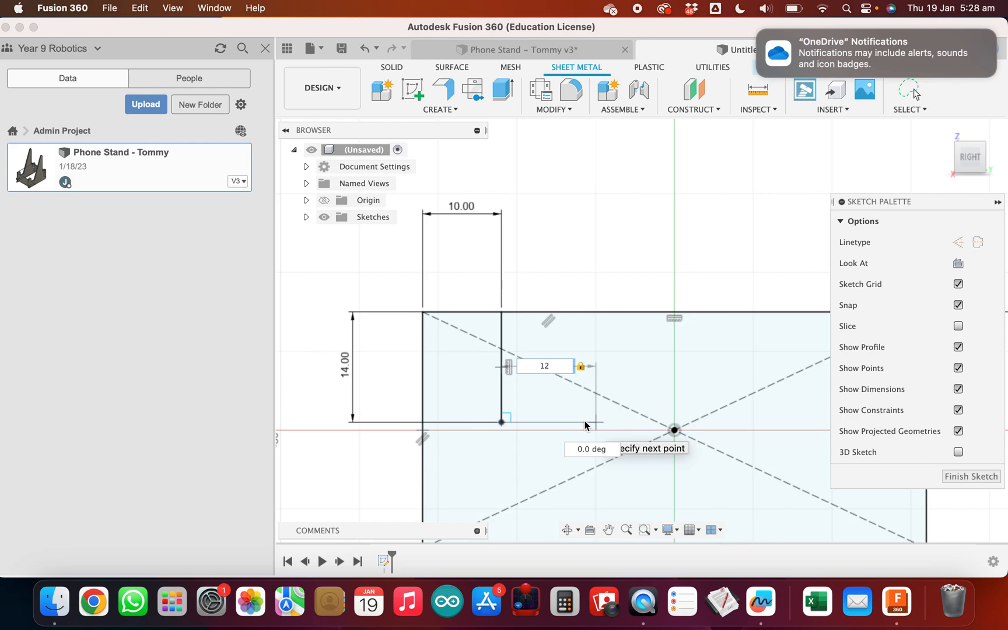
{"action": "key", "text": "Return"}
{"action": "key", "text": "Escape"}
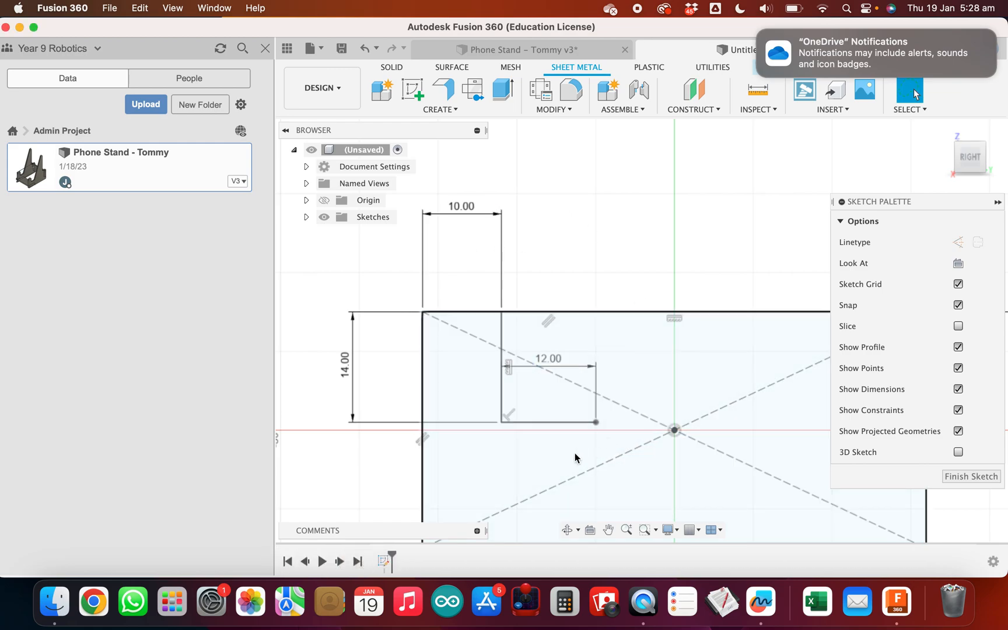
Try to draw a slanted line rising from the right end of the 12 mm line at an angle of 70 degrees.
{"action": "middle_click_drag", "start_coordinate": [671, 233], "coordinate": [578, 270]}
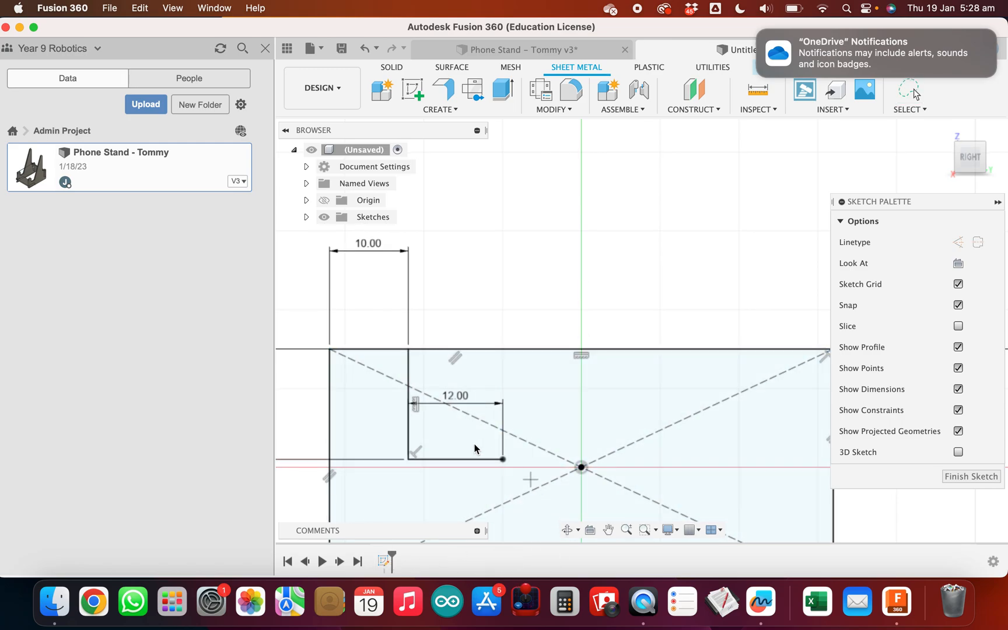
{"action": "left_click", "coordinate": [503, 460]}
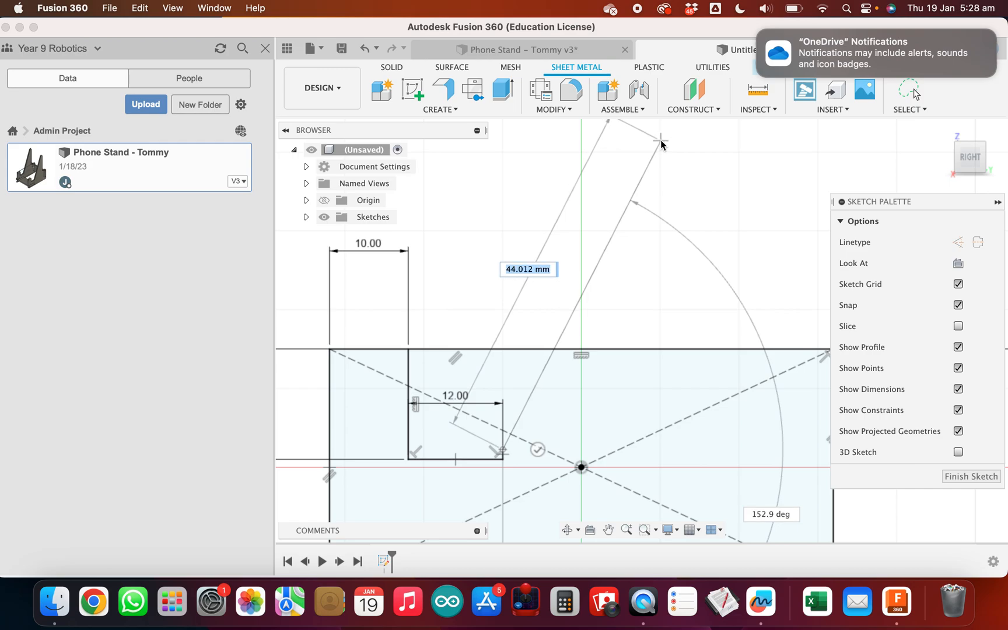
{"action": "key", "text": "Tab"}
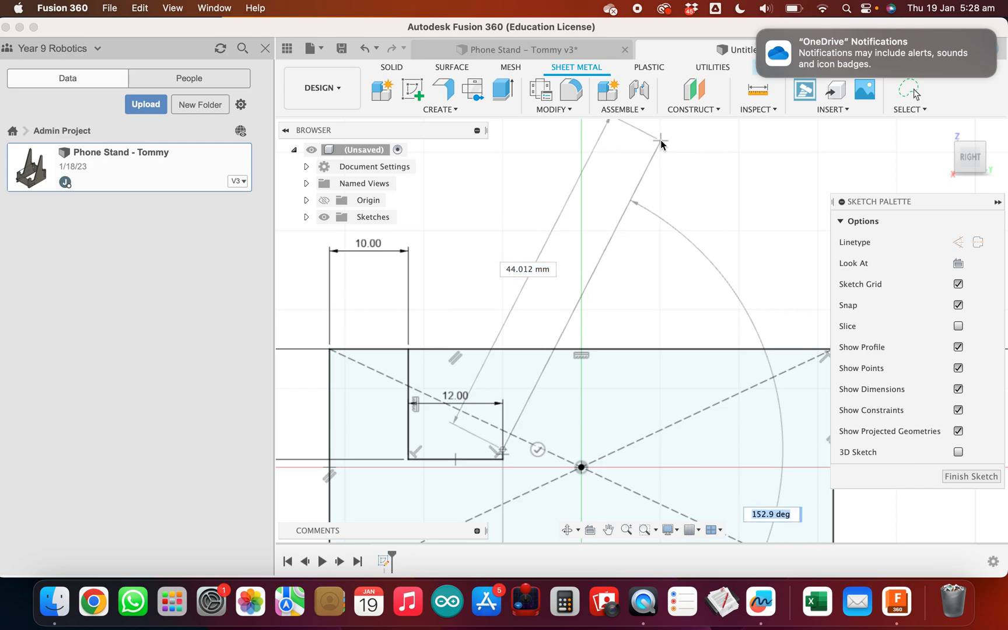
{"action": "type", "text": "70"}
{"action": "key", "text": "Return"}
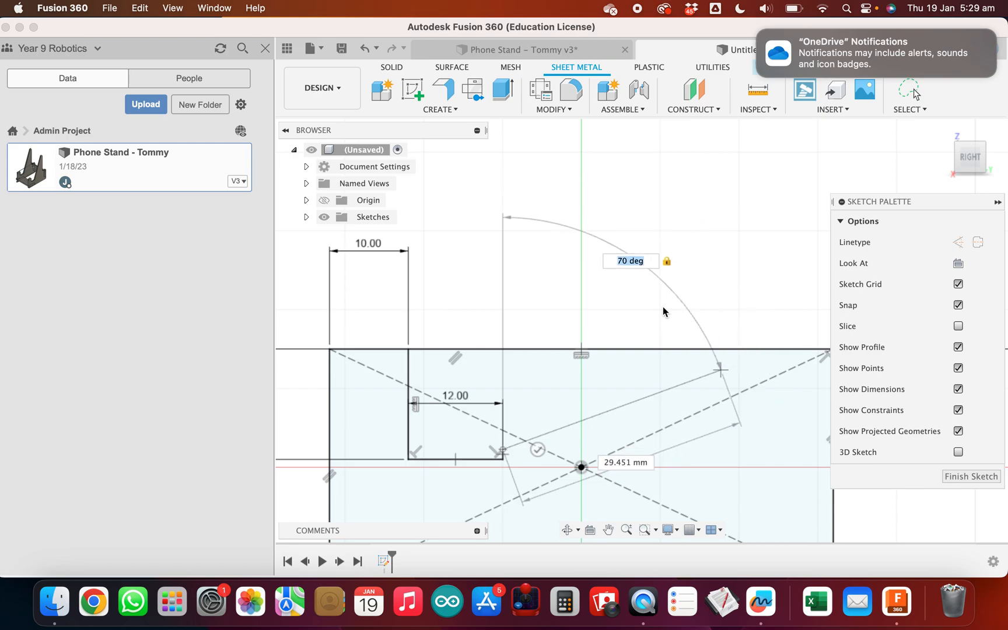
{"action": "key", "text": "BackSpace"}
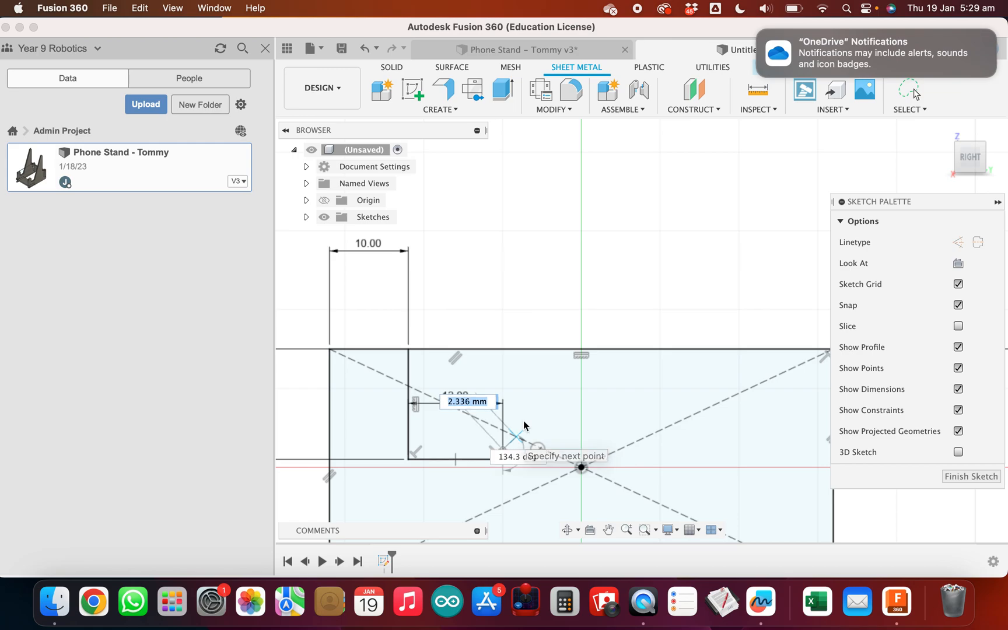
{"action": "key", "text": "Escape"}
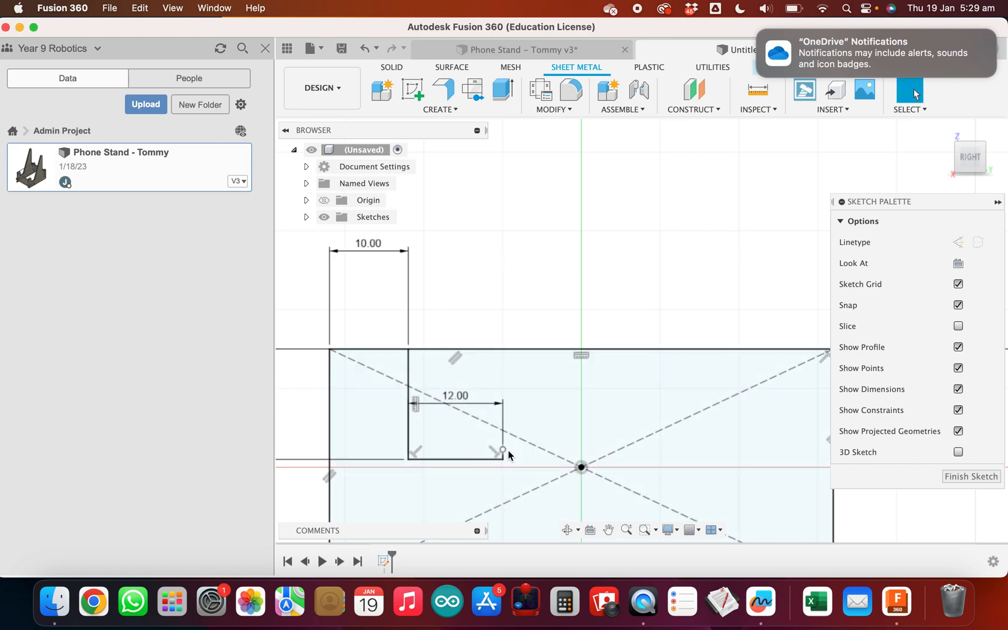
Undo the last attempt at the slanted line at the right end of the 12 mm line.
{"action": "key", "text": "super+z"}
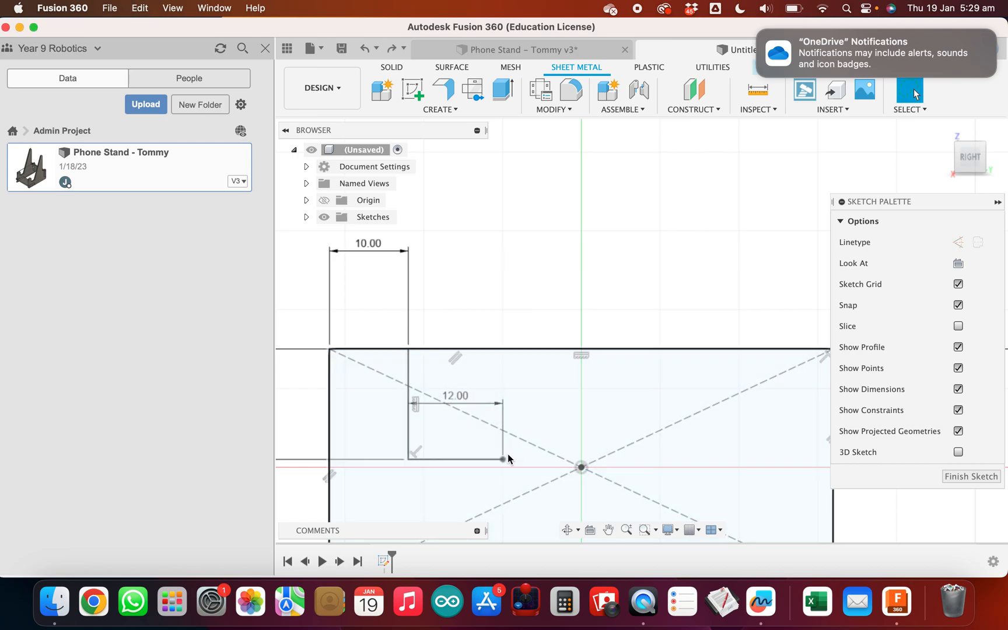
{"action": "scroll", "coordinate": [504, 427], "scroll_direction": "down", "scroll_amount": 4}
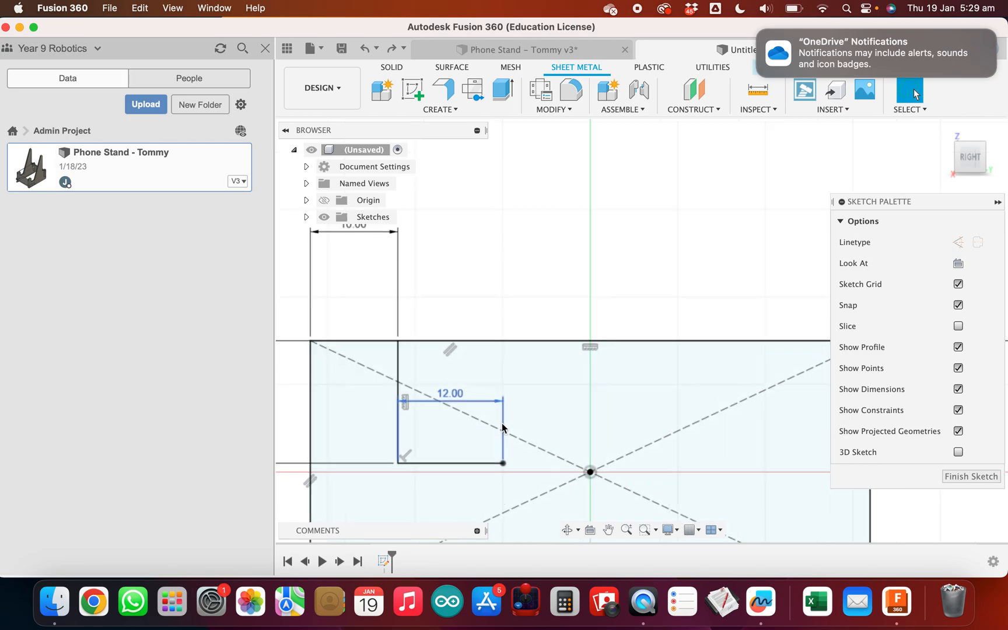
{"action": "mouse_move", "coordinate": [507, 425]}
{"action": "middle_mouse_down"}
{"action": "mouse_move", "coordinate": [538, 246]}
{"action": "mouse_move", "coordinate": [558, 325]}
{"action": "middle_mouse_up"}
{"action": "scroll", "coordinate": [503, 315], "scroll_direction": "up", "scroll_amount": 3}
{"action": "scroll", "coordinate": [505, 314], "scroll_direction": "down", "scroll_amount": 1}
{"action": "scroll", "coordinate": [507, 313], "scroll_direction": "up", "scroll_amount": 5}
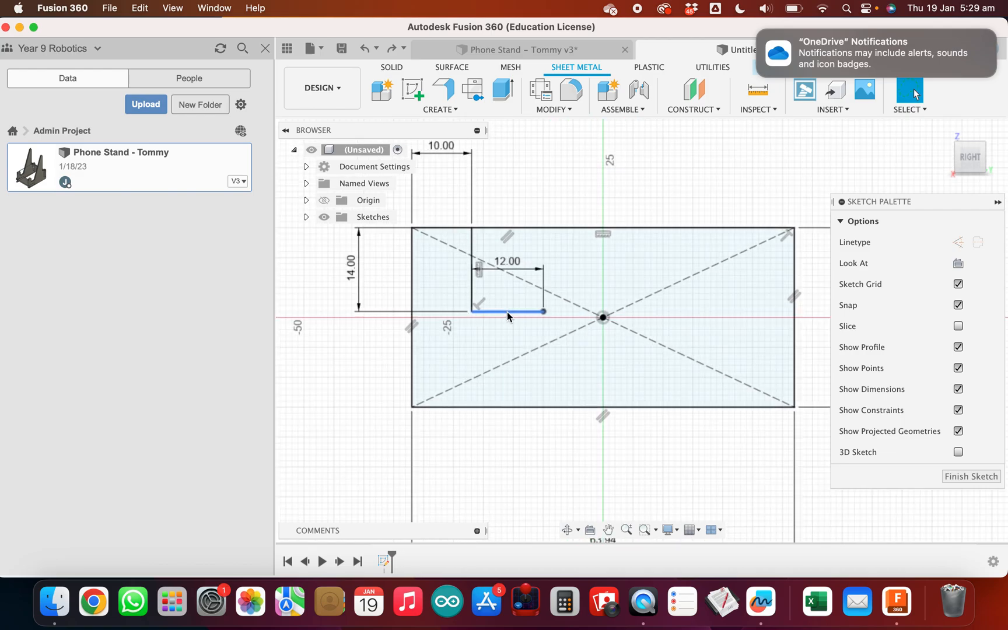
{"action": "scroll", "coordinate": [507, 312], "scroll_direction": "down", "scroll_amount": 4}
{"action": "mouse_move", "coordinate": [567, 335]}
{"action": "middle_mouse_down"}
{"action": "mouse_move", "coordinate": [701, 283]}
{"action": "mouse_move", "coordinate": [641, 309]}
{"action": "mouse_move", "coordinate": [687, 274]}
{"action": "mouse_move", "coordinate": [599, 328]}
{"action": "middle_mouse_up"}
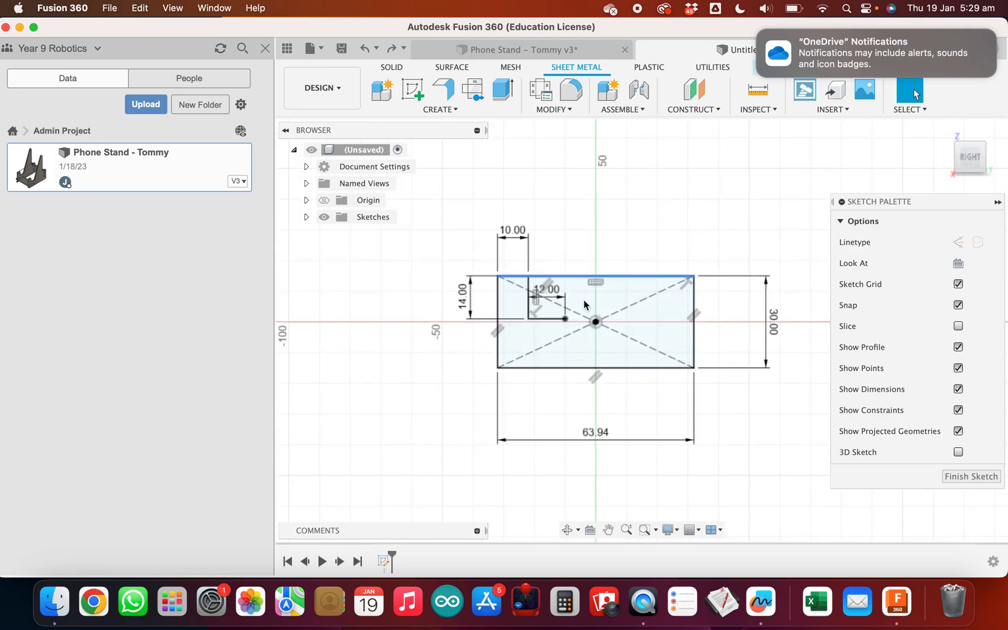
{"action": "scroll", "coordinate": [511, 304], "scroll_direction": "up", "scroll_amount": 5}
{"action": "scroll", "coordinate": [630, 319], "scroll_direction": "up", "scroll_amount": 5}
{"action": "mouse_move", "coordinate": [677, 321]}
{"action": "middle_mouse_down"}
{"action": "mouse_move", "coordinate": [621, 383]}
{"action": "mouse_move", "coordinate": [606, 435]}
{"action": "middle_mouse_up"}
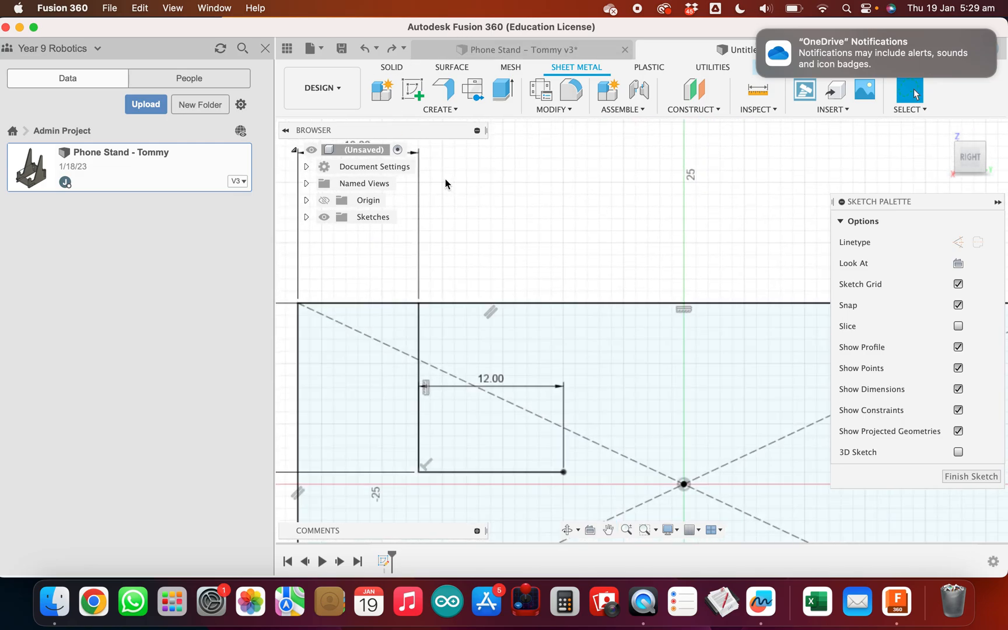
Draw a slanted line about 28.5 mm long rising from the right end of the 12 mm line at an angle of 70 degrees.
{"action": "key", "text": "l"}
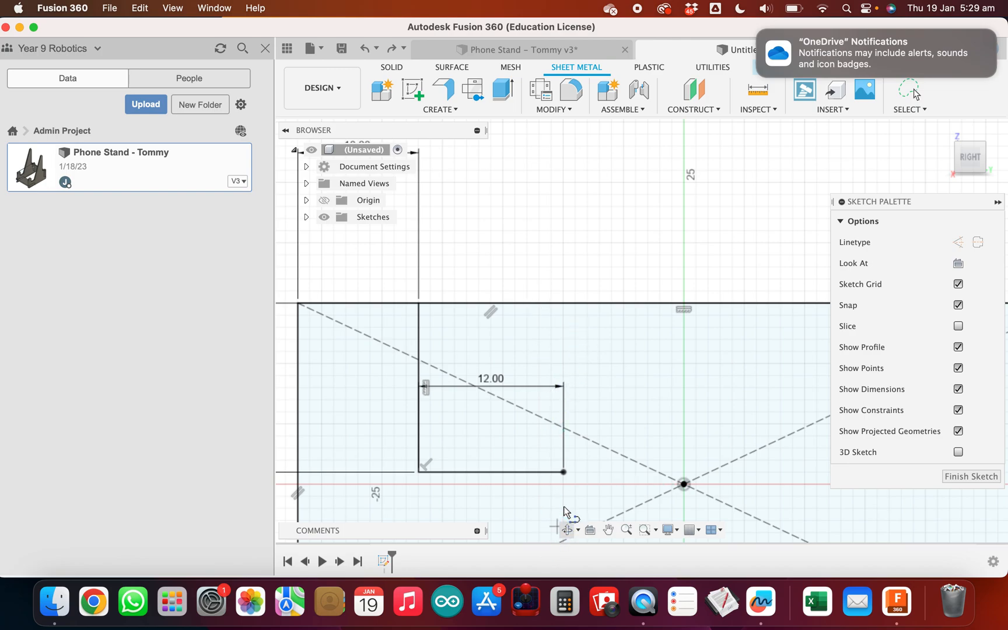
{"action": "left_click", "coordinate": [564, 473]}
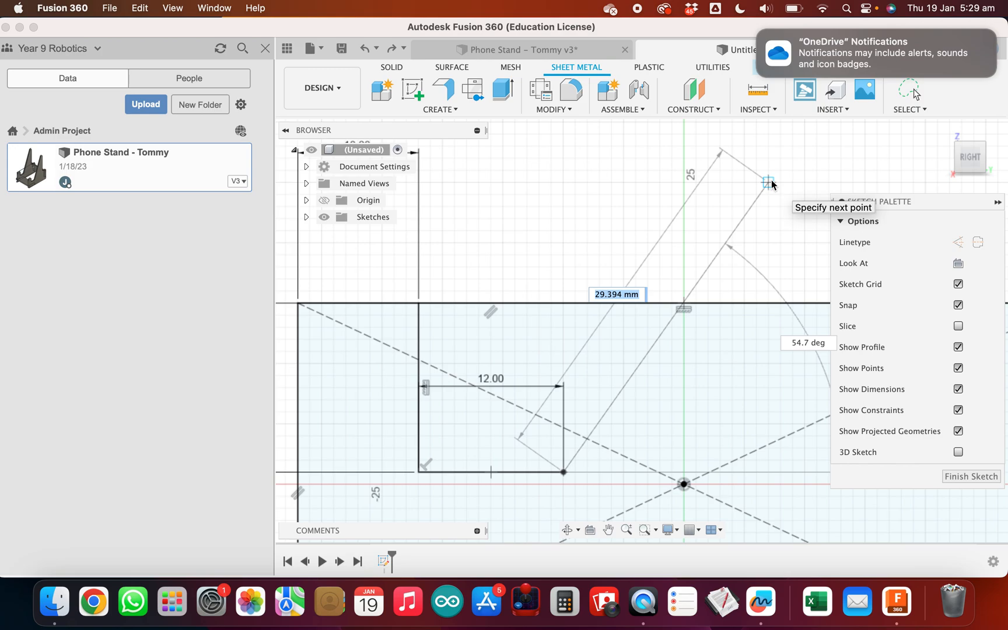
{"action": "key", "text": "Tab"}
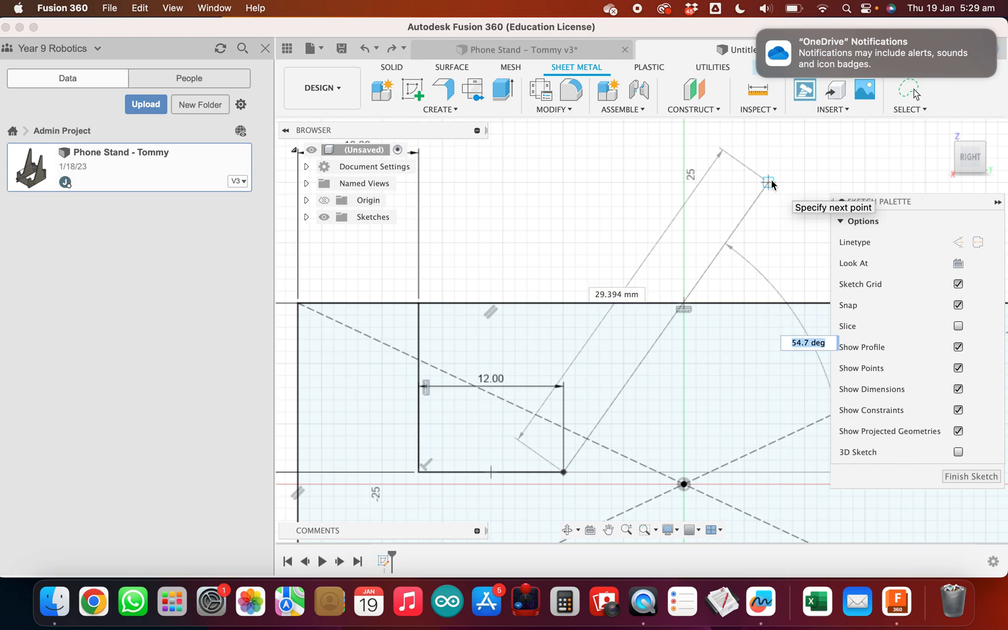
{"action": "type", "text": "70"}
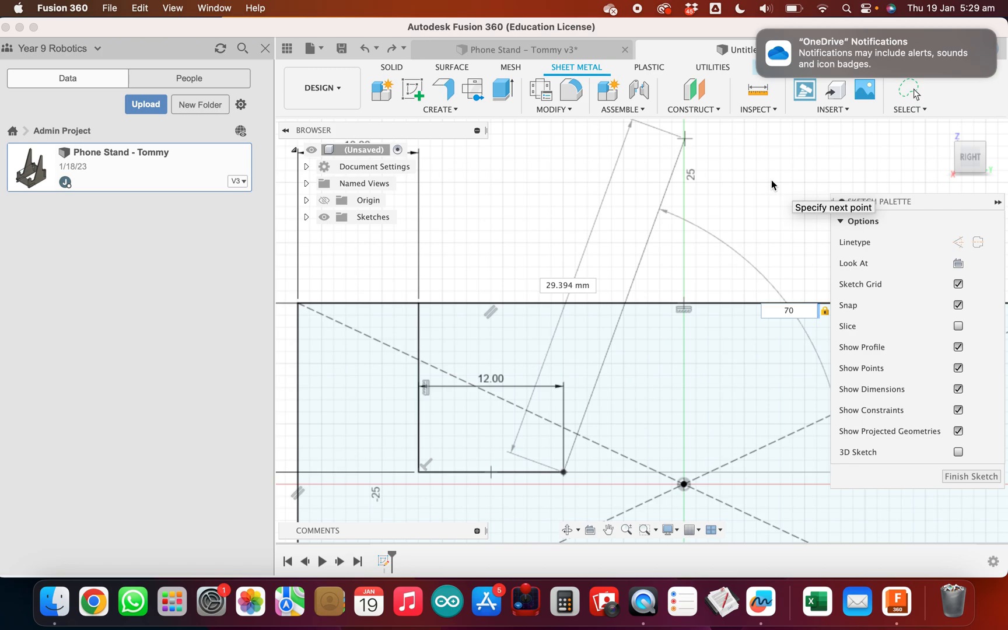
{"action": "key", "text": "Return"}
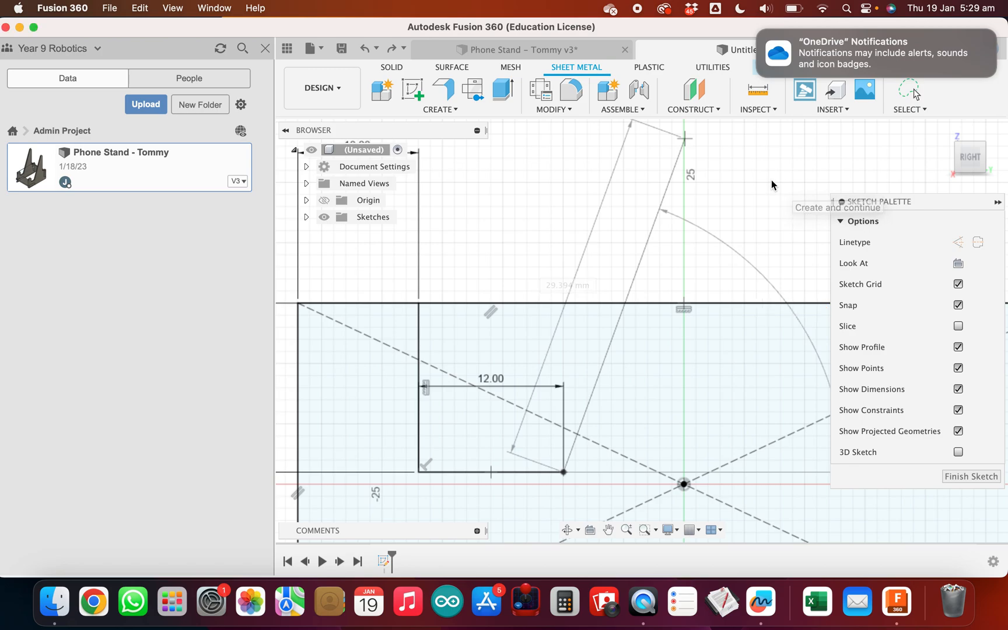
{"action": "mouse_move", "coordinate": [684, 141]}
{"action": "left_mouse_down"}
{"action": "mouse_move", "coordinate": [647, 268]}
{"action": "mouse_move", "coordinate": [695, 140]}
{"action": "mouse_move", "coordinate": [688, 165]}
{"action": "left_mouse_up"}
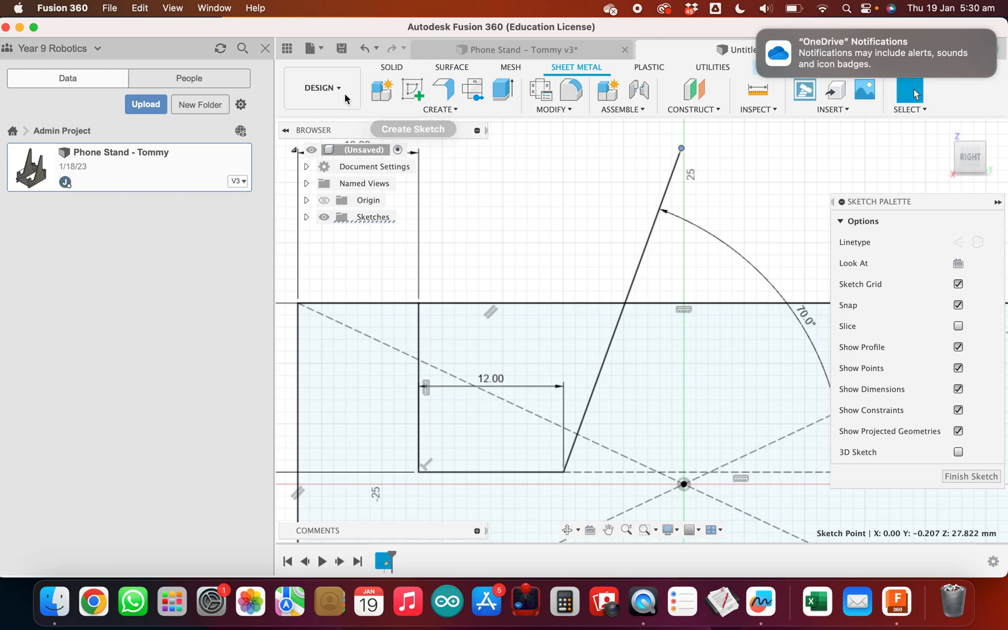
Check the length of the slanted arm edge in the existing Phone Stand side sketch.
{"action": "left_click", "coordinate": [461, 50]}
{"action": "middle_click_drag", "start_coordinate": [601, 339], "coordinate": [493, 457]}
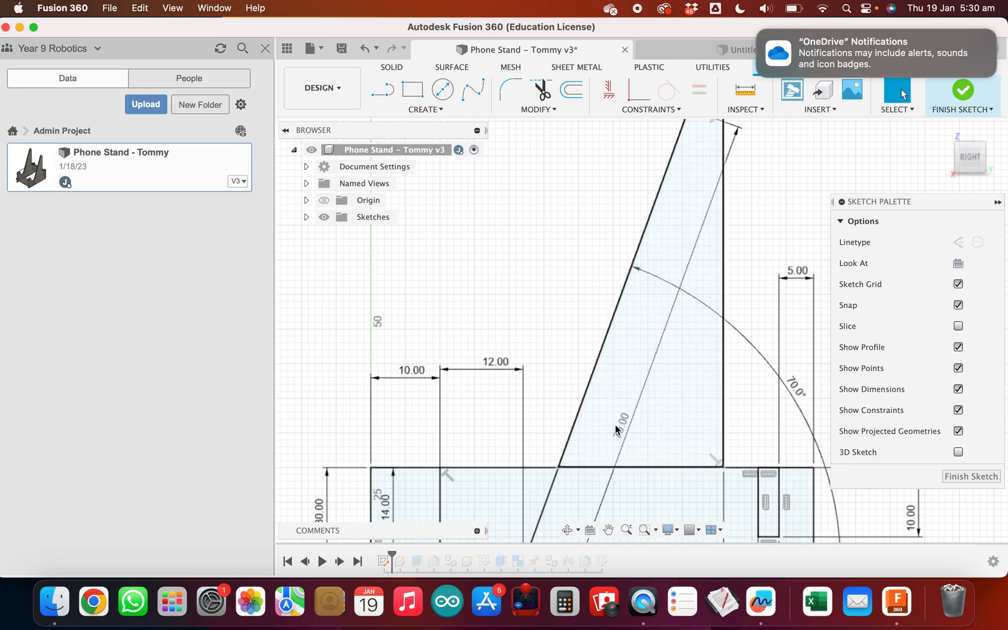
{"action": "scroll", "coordinate": [618, 426], "scroll_direction": "up", "scroll_amount": 2}
{"action": "scroll", "coordinate": [622, 423], "scroll_direction": "down", "scroll_amount": 5}
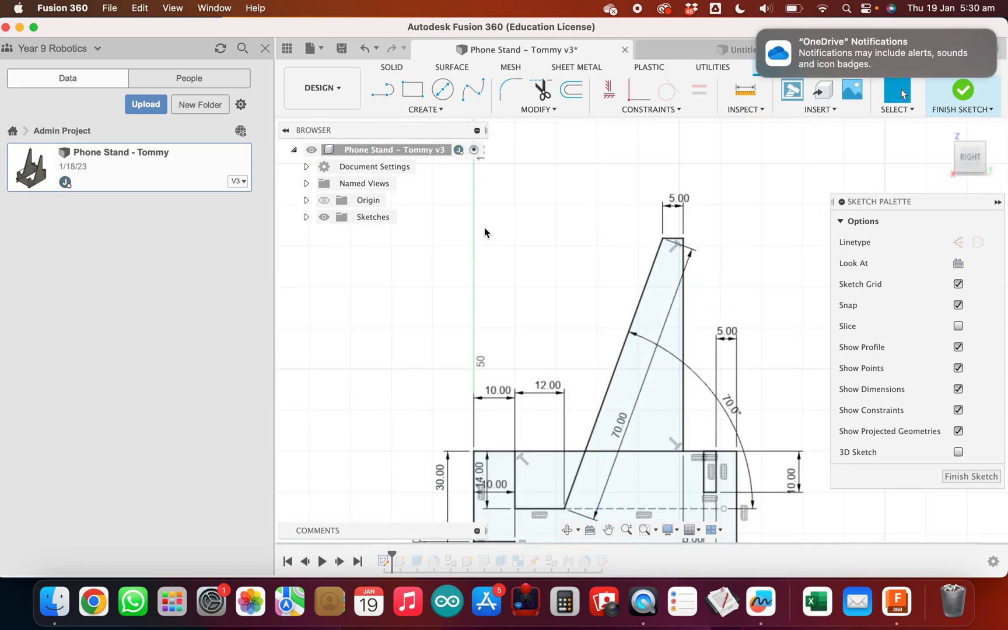
Return to the new design and dimension the slanted line between its two endpoints as 70 mm.
{"action": "left_click", "coordinate": [700, 50]}
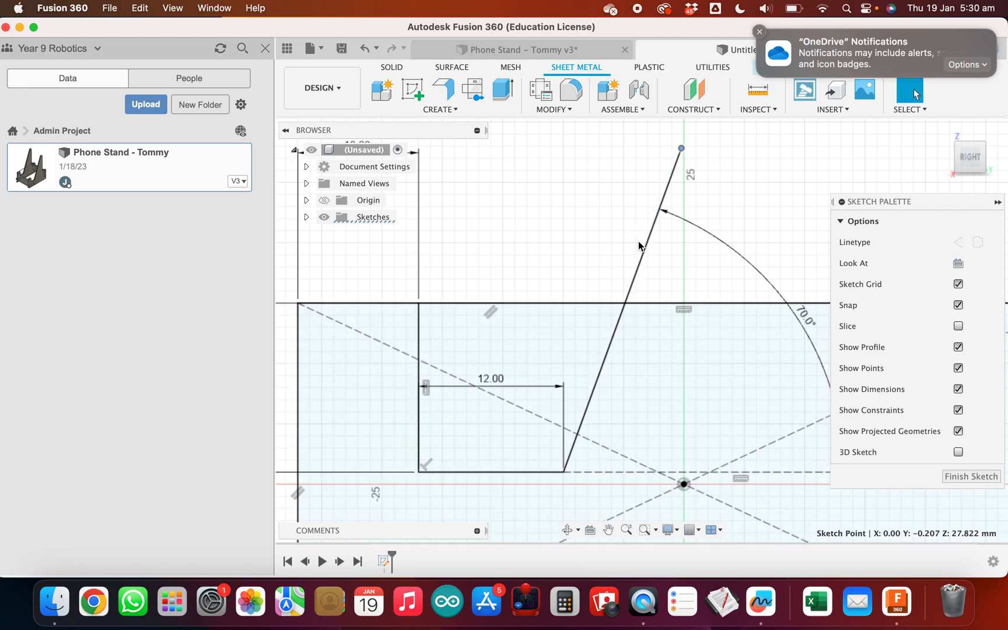
{"action": "key", "text": "d"}
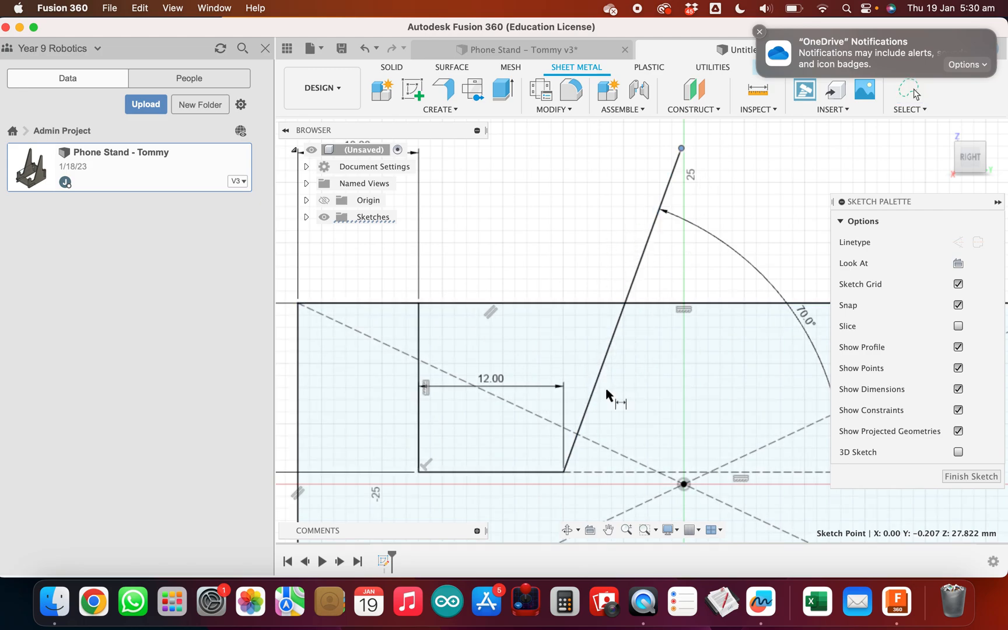
{"action": "left_click", "coordinate": [564, 472]}
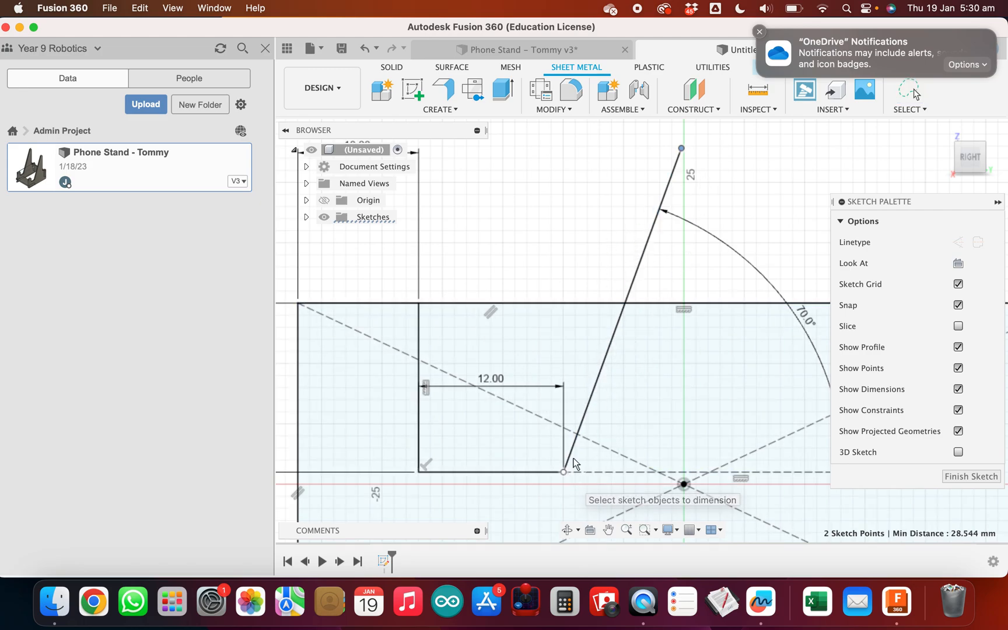
{"action": "left_click", "coordinate": [680, 148]}
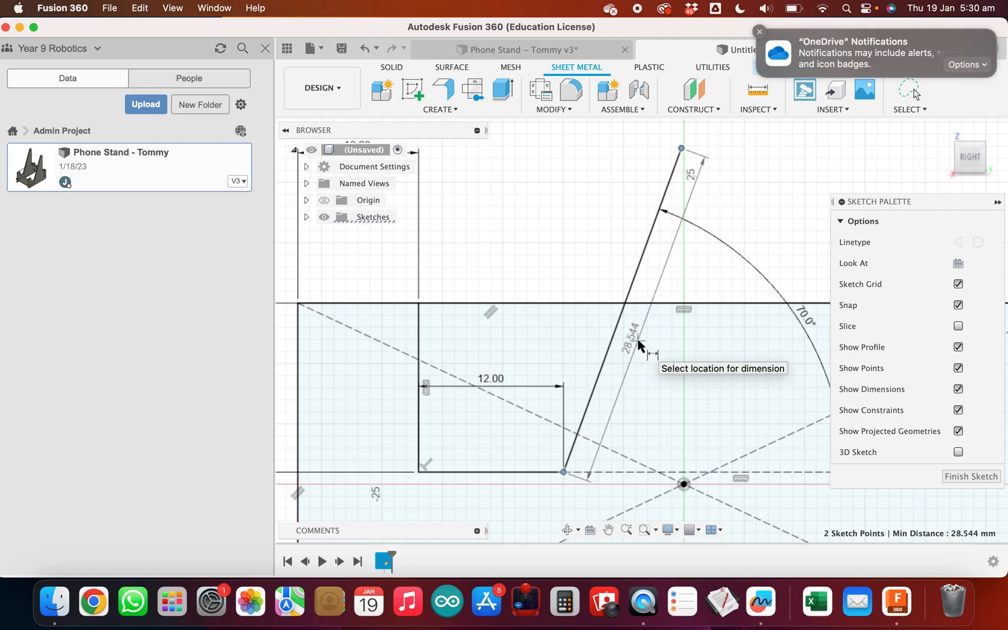
{"action": "left_click", "coordinate": [638, 340]}
{"action": "type", "text": "7"}
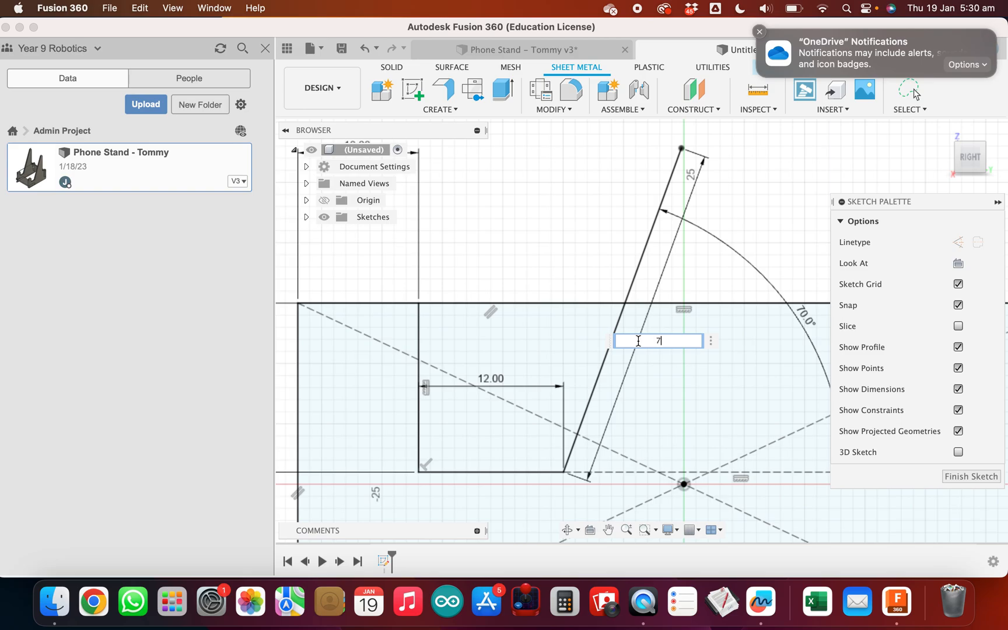
{"action": "key", "text": "Return"}
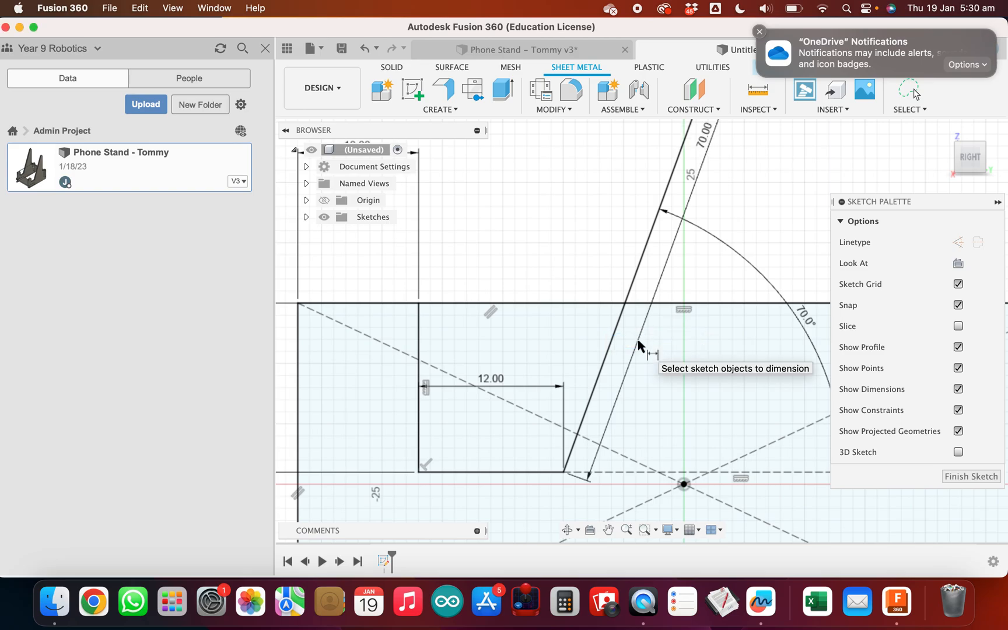
Examine the arm's outline and the slots in the existing Phone Stand side sketch, and finish that sketch.
{"action": "scroll", "coordinate": [639, 342], "scroll_direction": "down", "scroll_amount": 3}
{"action": "scroll", "coordinate": [638, 341], "scroll_direction": "down", "scroll_amount": 5}
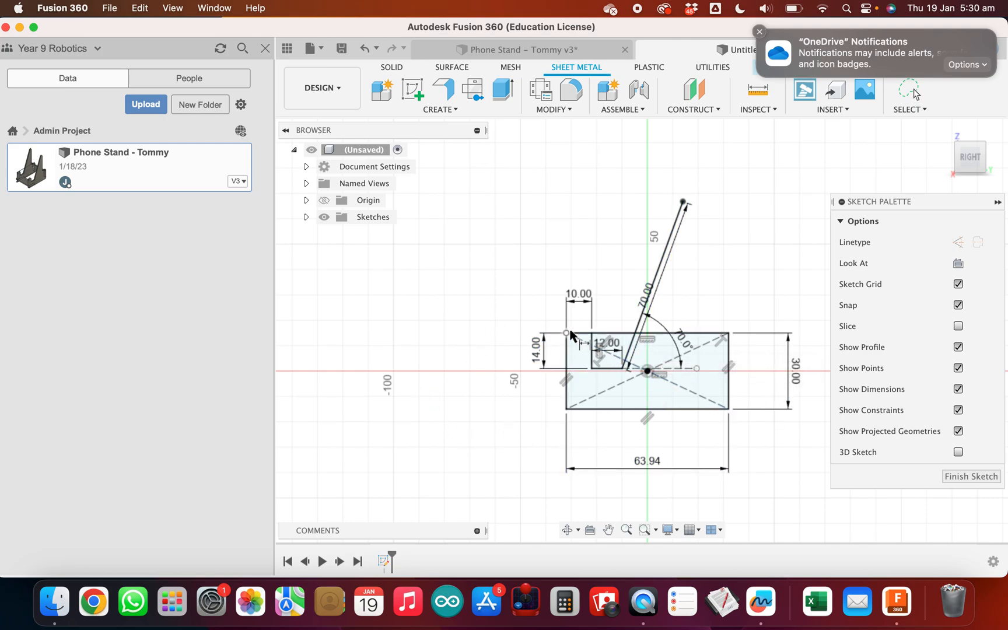
{"action": "mouse_move", "coordinate": [702, 387]}
{"action": "middle_mouse_down"}
{"action": "mouse_move", "coordinate": [675, 406]}
{"action": "mouse_move", "coordinate": [649, 369]}
{"action": "middle_mouse_up"}
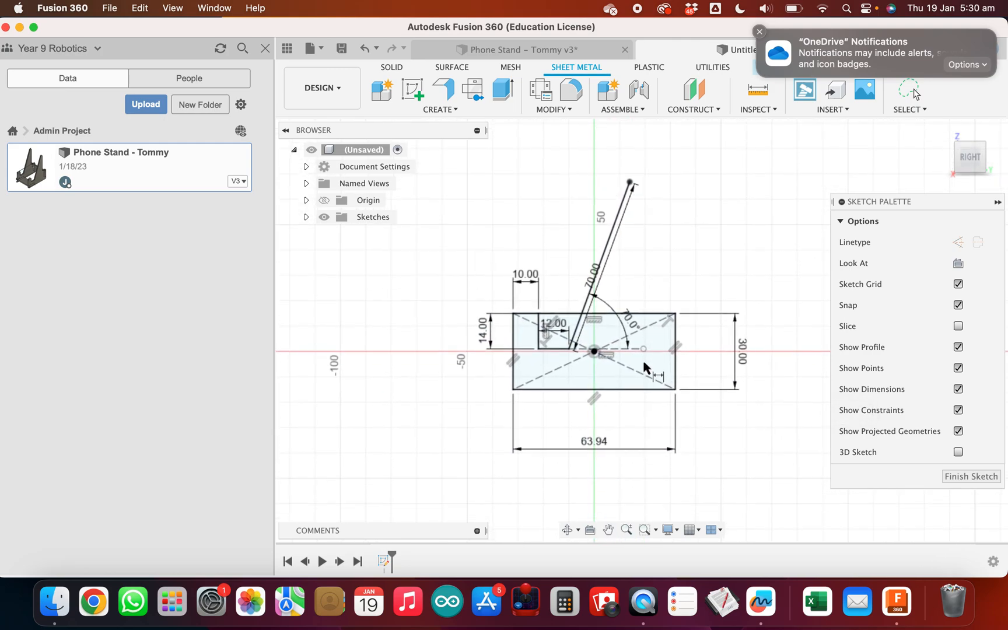
{"action": "left_click", "coordinate": [519, 51]}
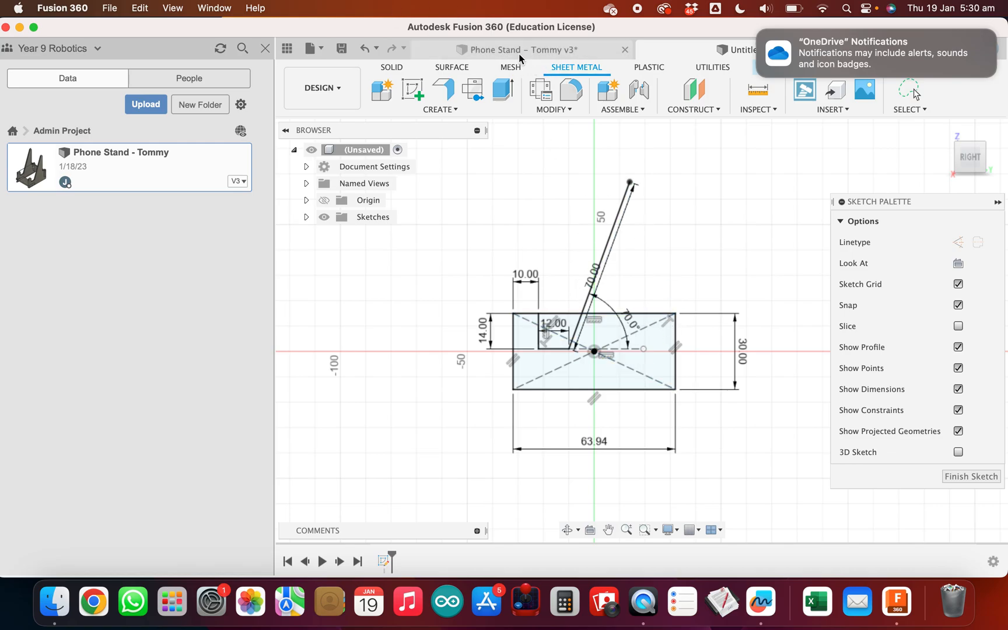
{"action": "mouse_move", "coordinate": [582, 356]}
{"action": "middle_mouse_down"}
{"action": "mouse_move", "coordinate": [548, 195]}
{"action": "mouse_move", "coordinate": [536, 313]}
{"action": "middle_mouse_up"}
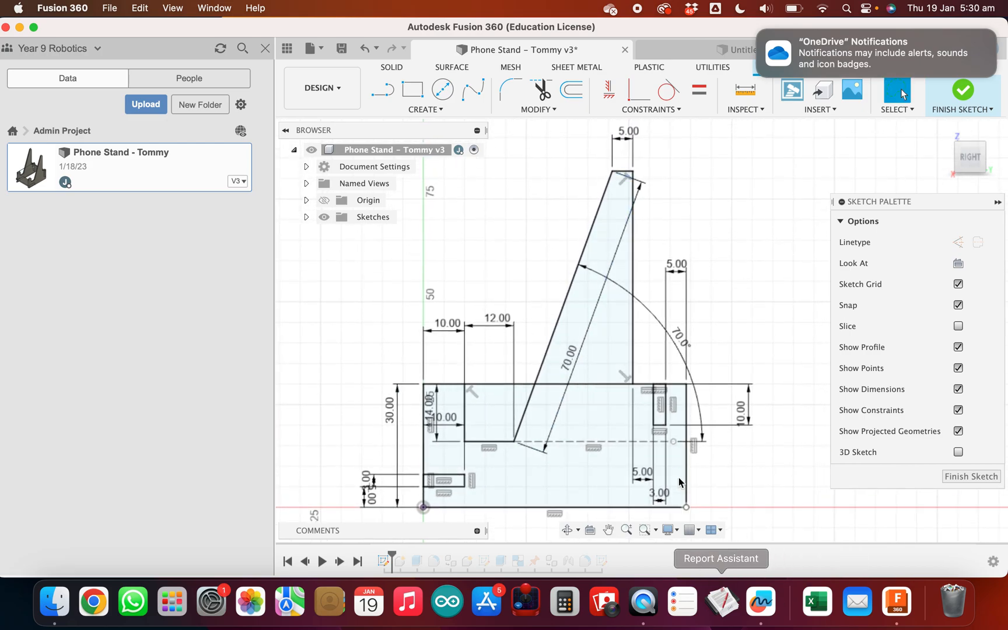
{"action": "left_click", "coordinate": [639, 385]}
{"action": "key", "text": "Delete"}
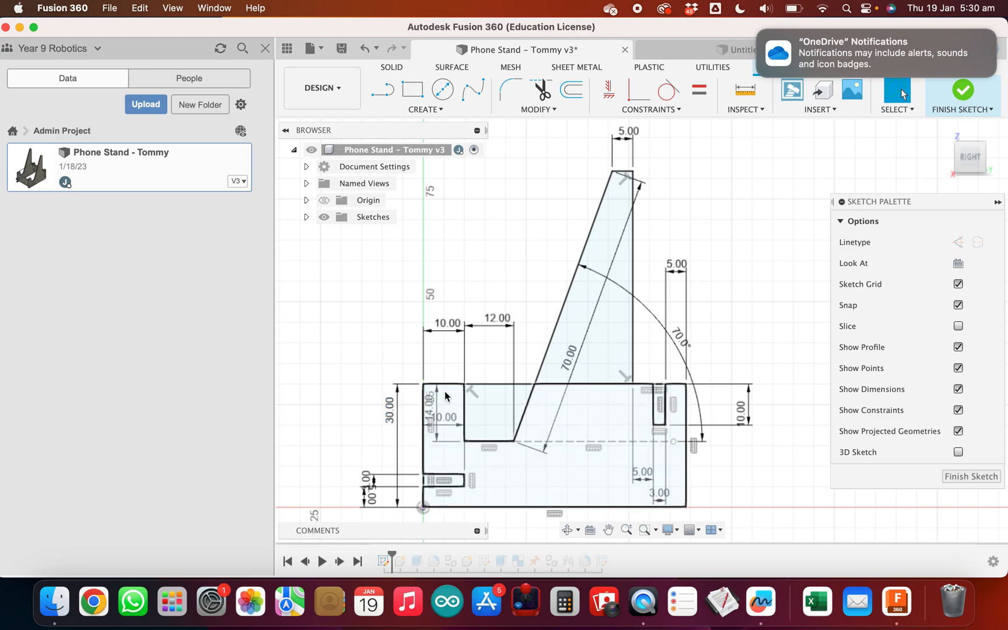
{"action": "left_click", "coordinate": [521, 423]}
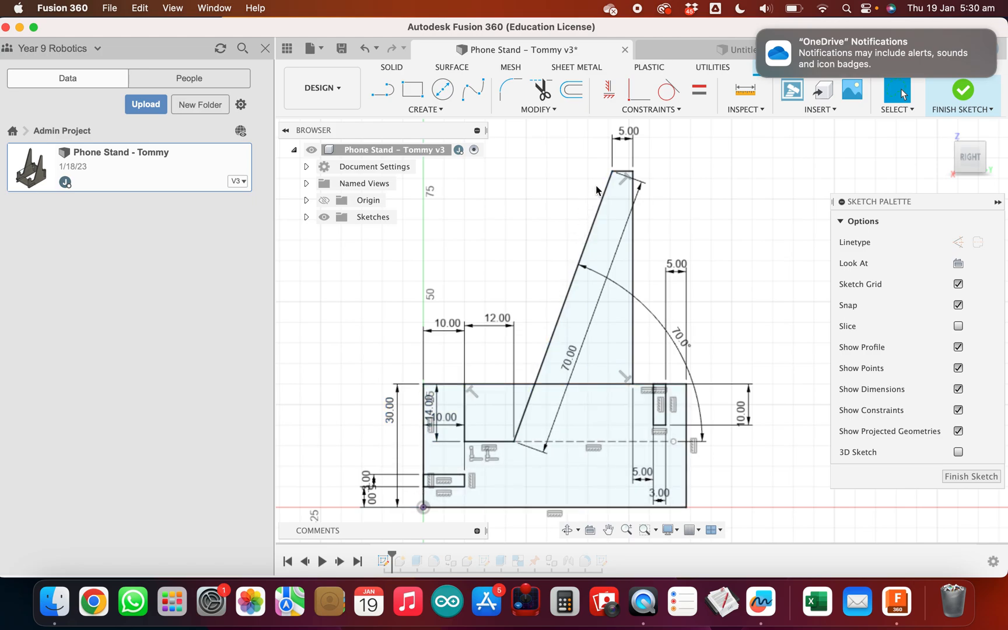
{"action": "left_click", "coordinate": [631, 183]}
{"action": "left_click", "coordinate": [972, 476]}
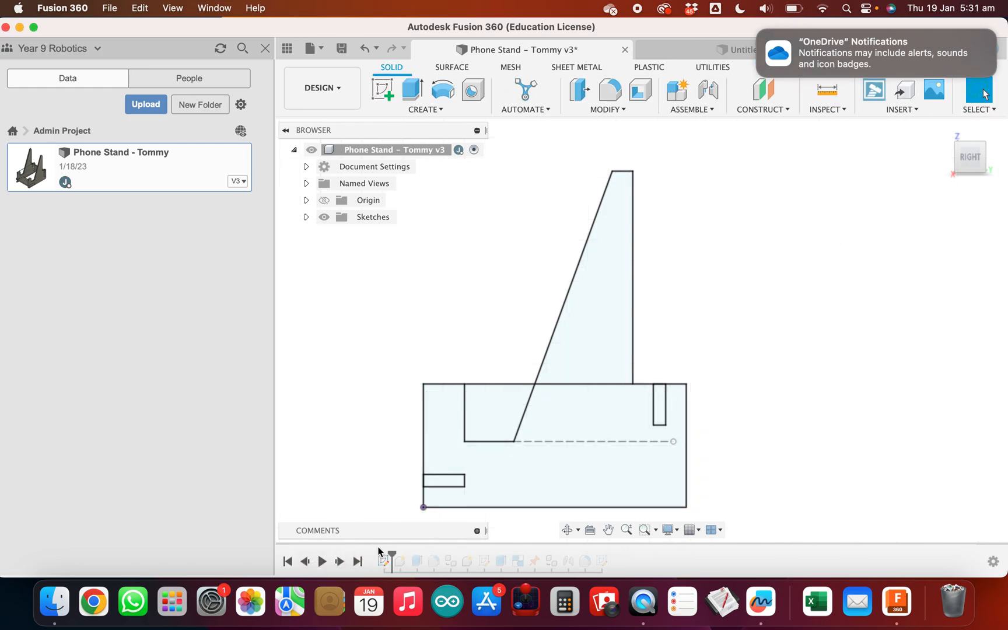